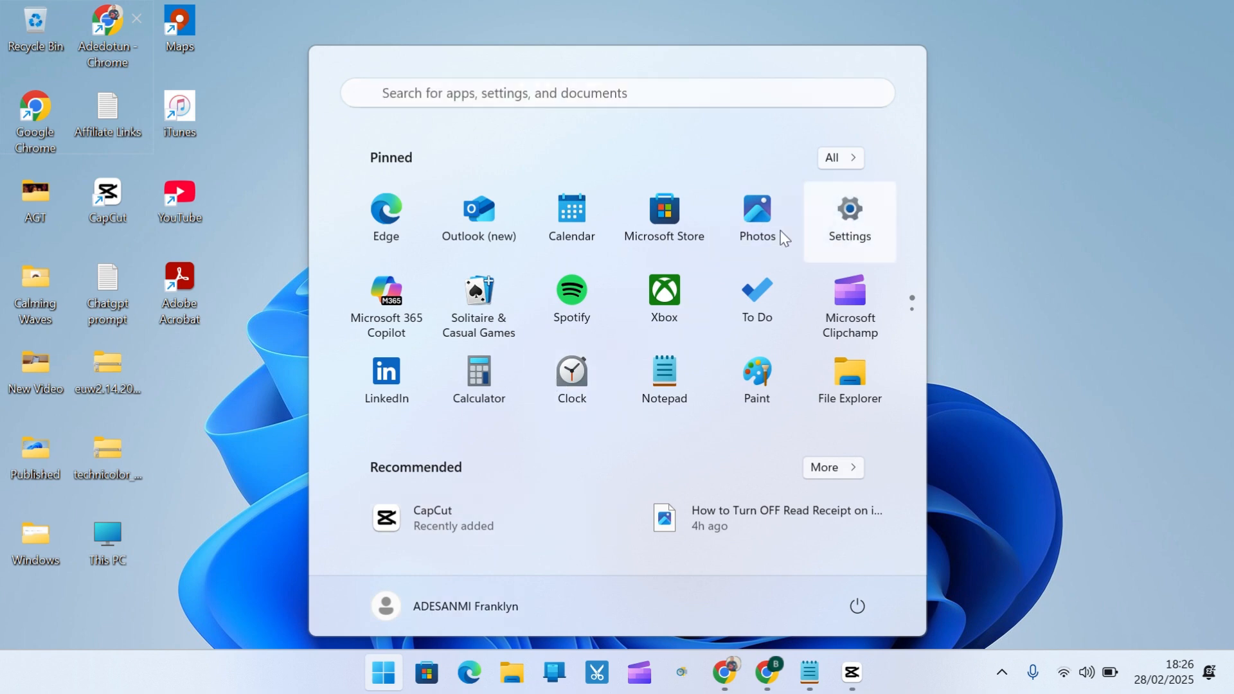
- Review the Windows Update page in Settings and close Settings
click(849, 252)
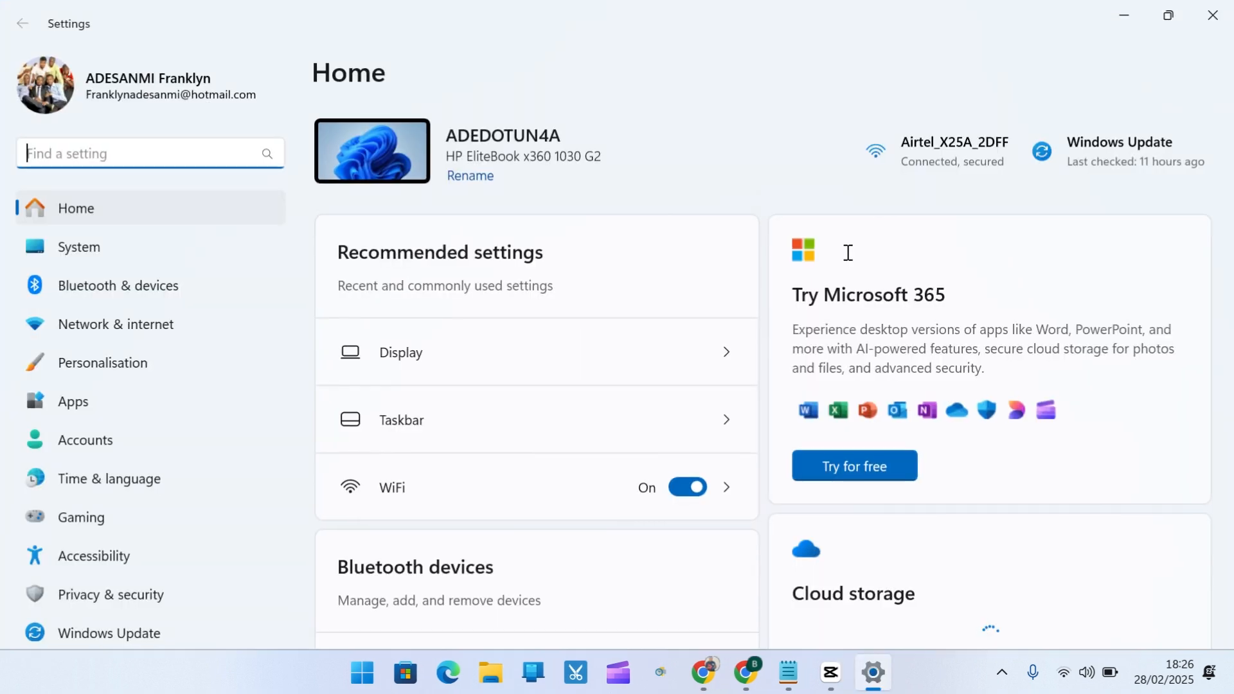
click(183, 632)
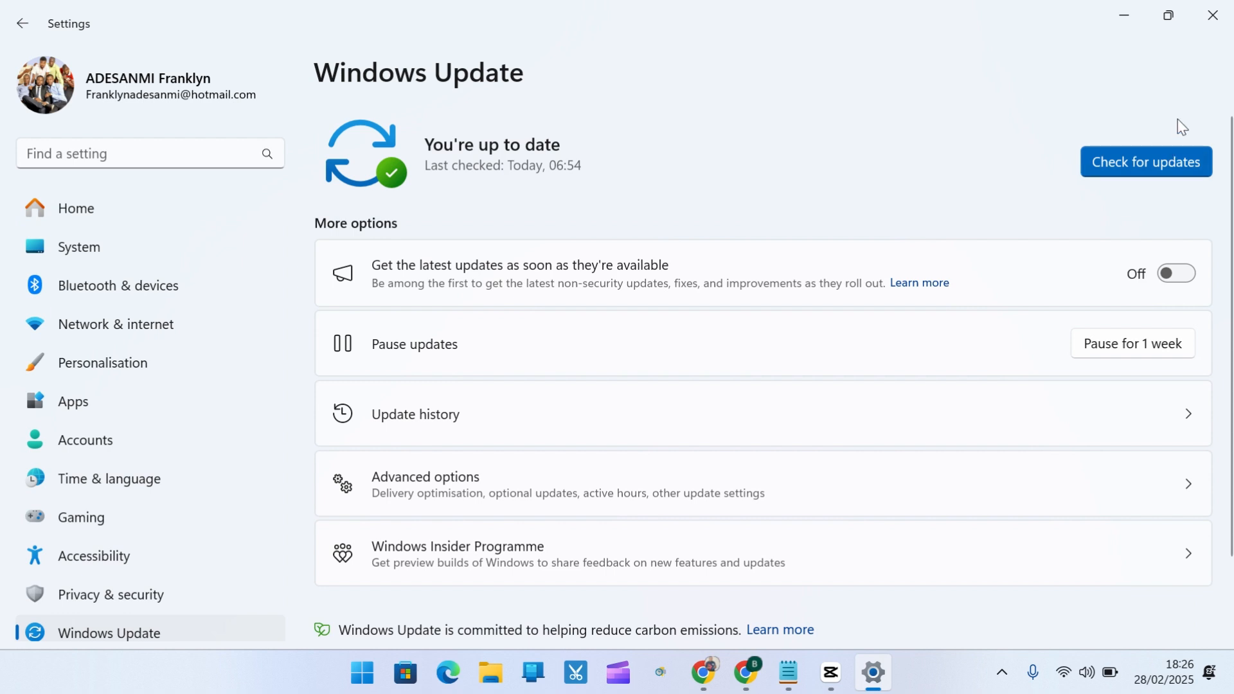
click(1212, 20)
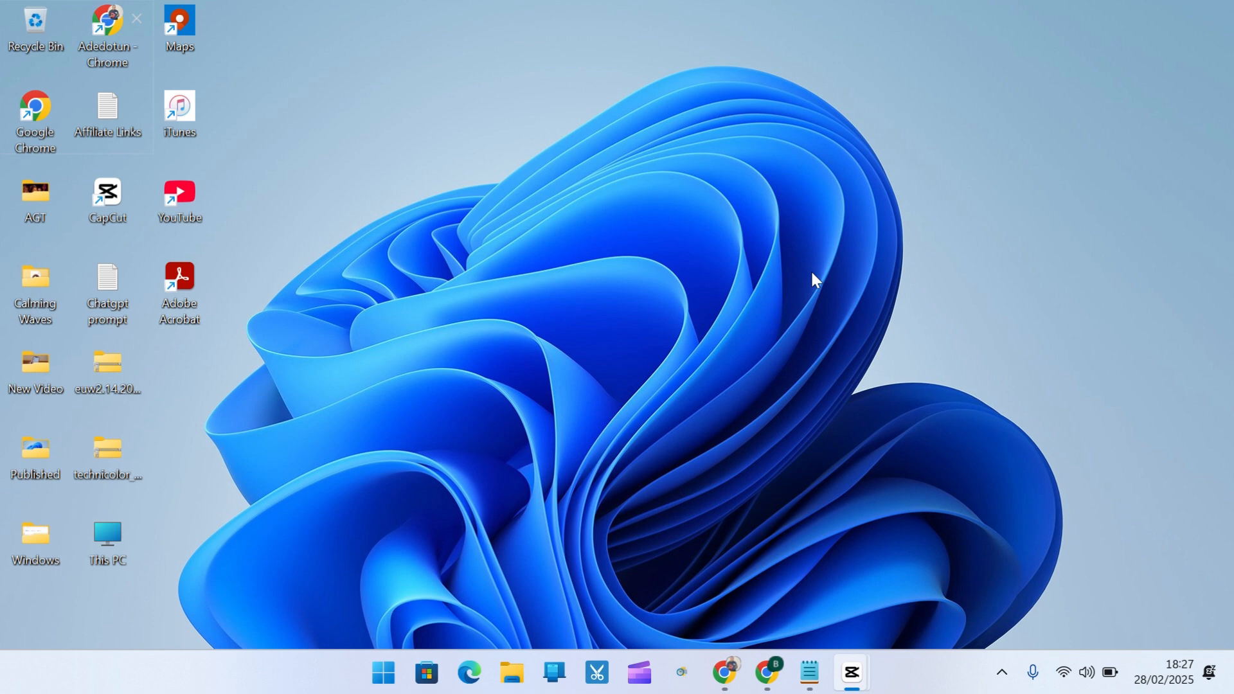
- Open the Windows Prefetch folder by running prefetch from the Run dialog, and look through its files
key(super+r)
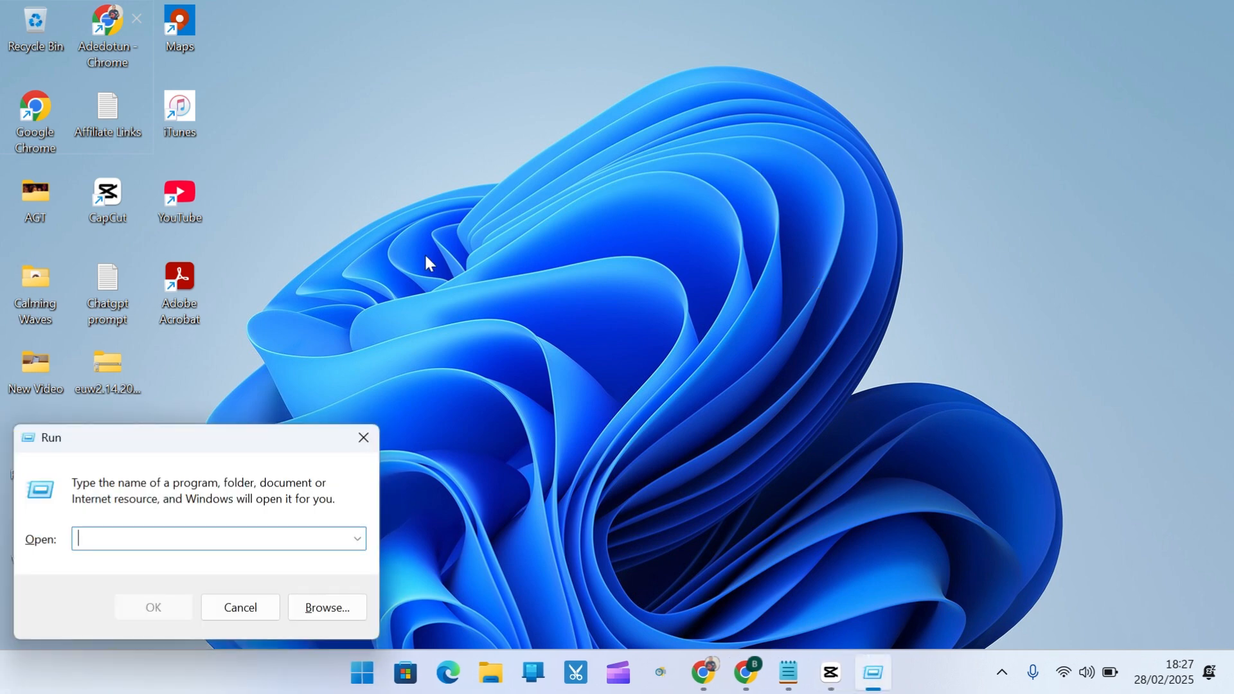
drag(258, 441, 705, 240)
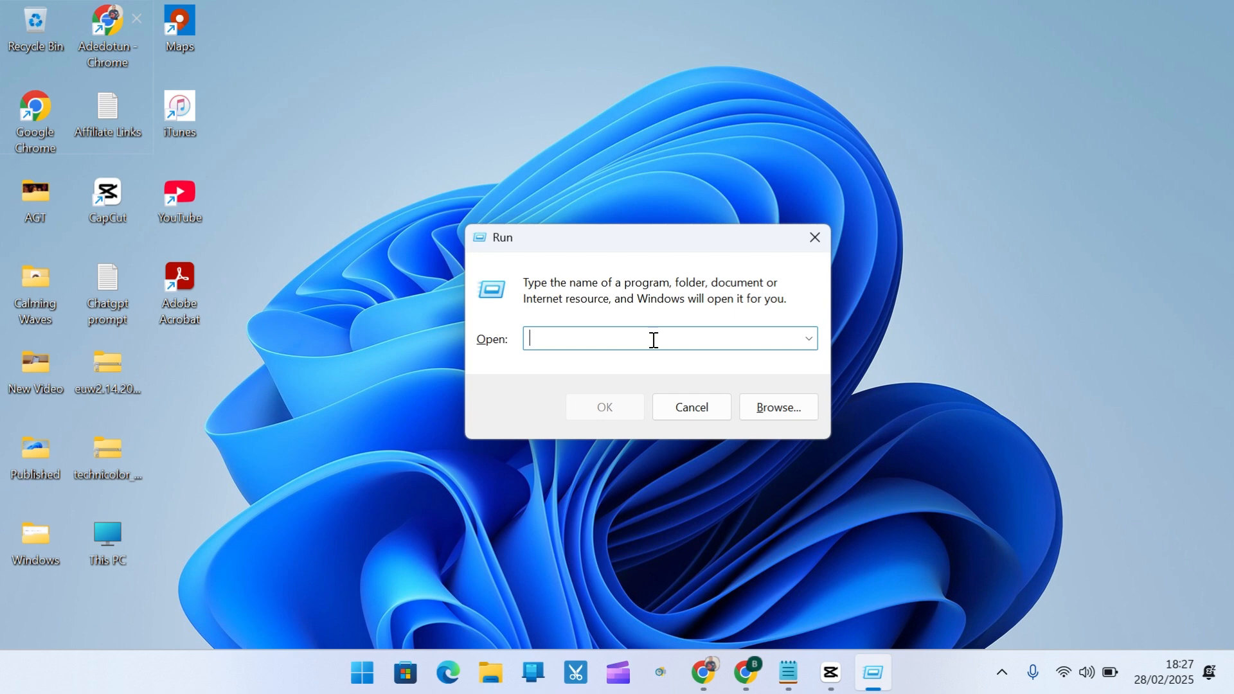
text(prefetch)
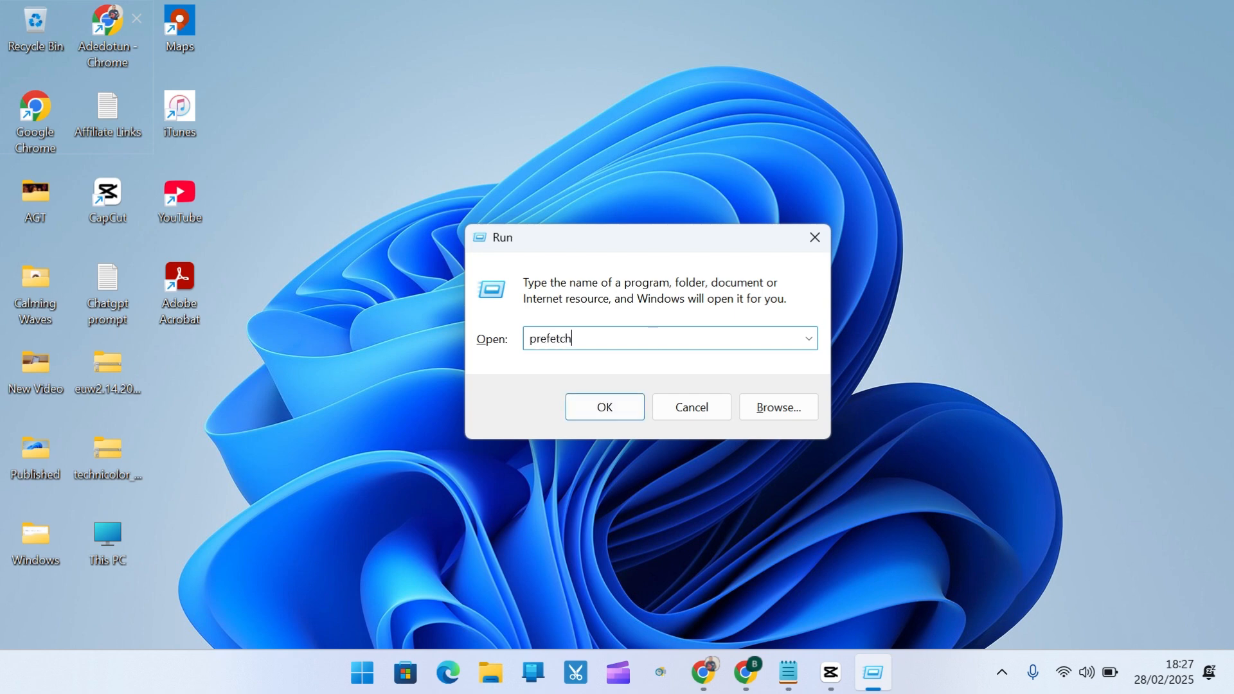
key(Return)
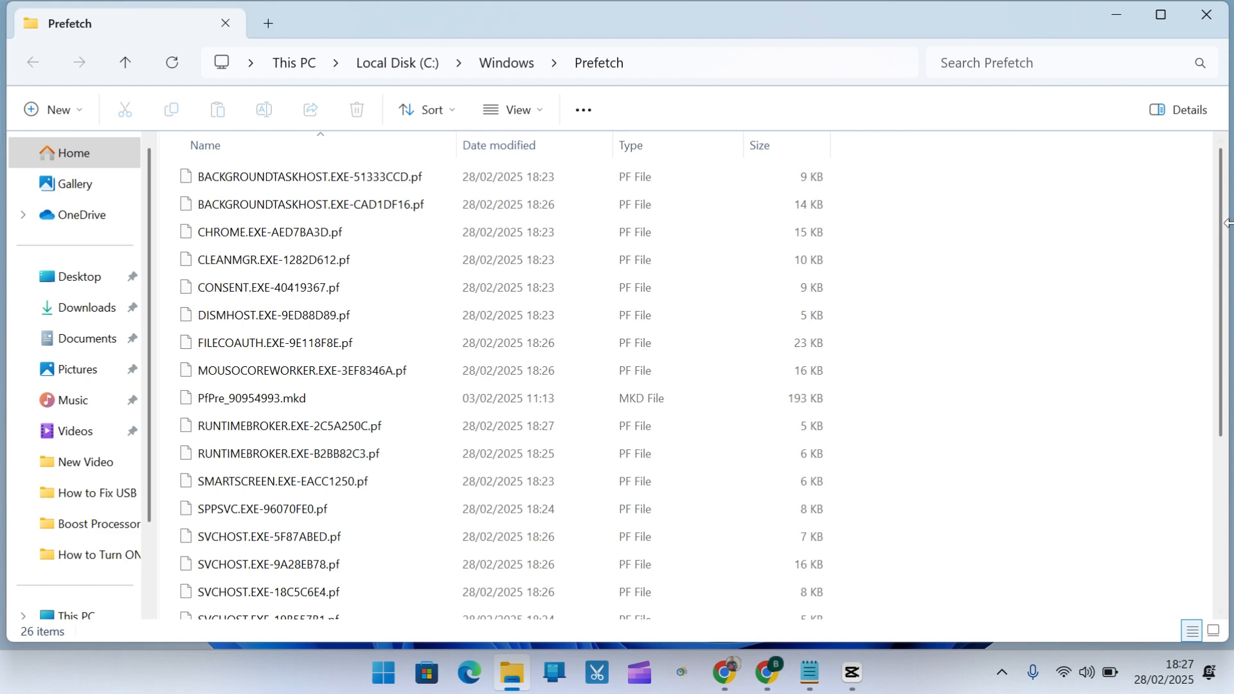
scroll(1219, 273, down, 1)
drag(1219, 273, 1221, 153)
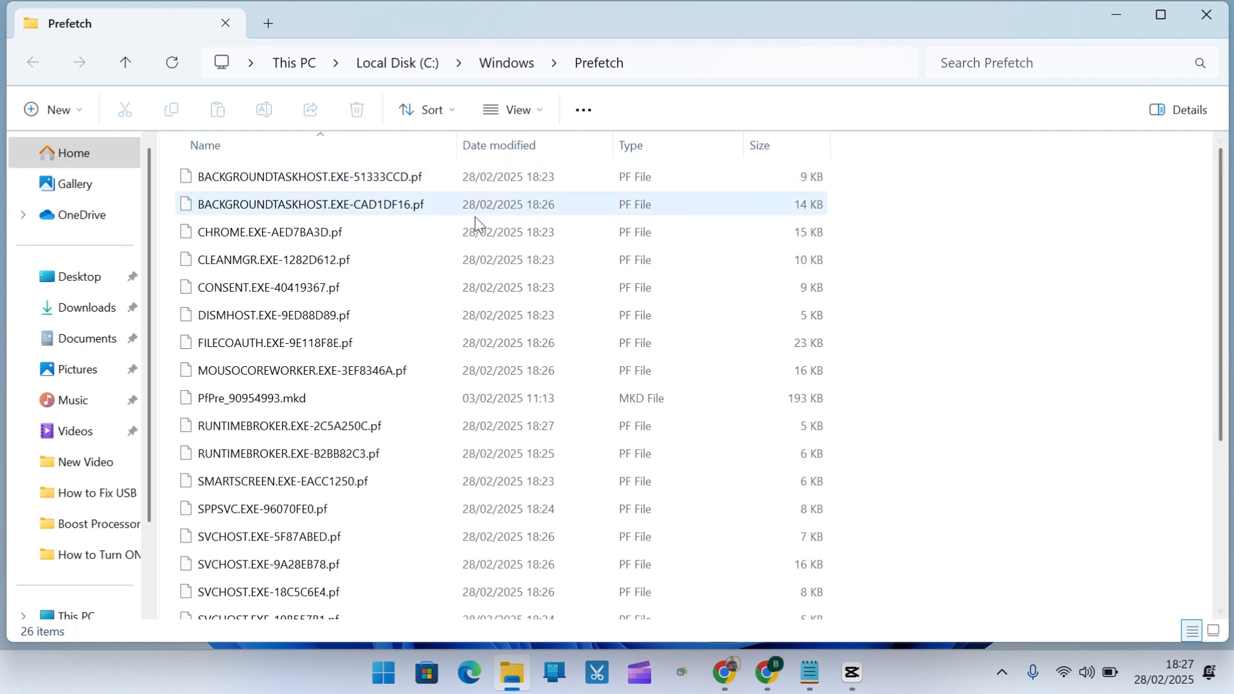
- Delete all files in the Prefetch folder, skipping all files in use, and close the folder window
click(443, 215)
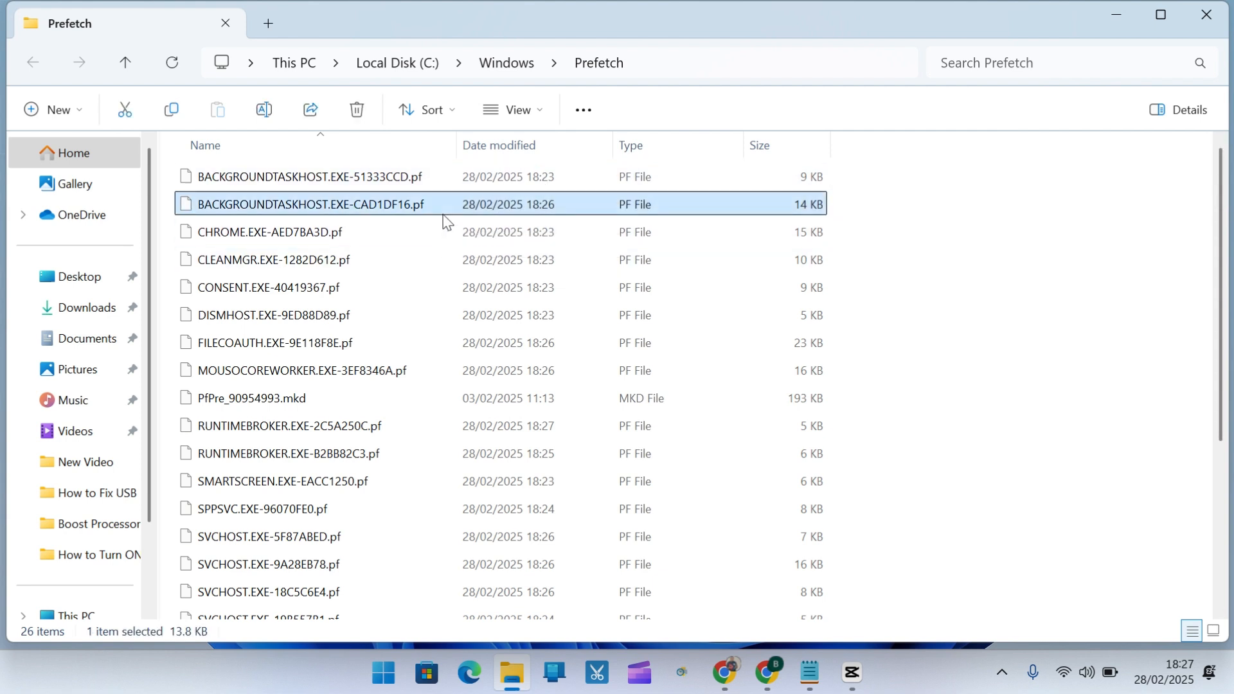
key(ctrl+a)
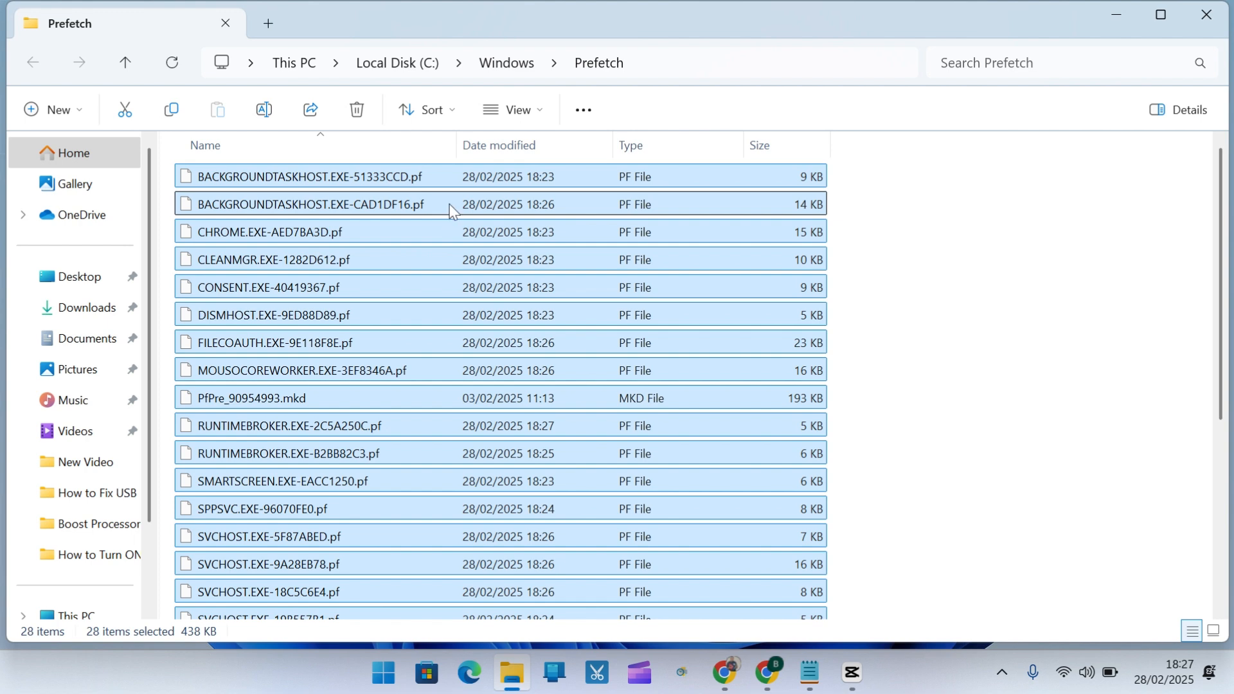
click(358, 110)
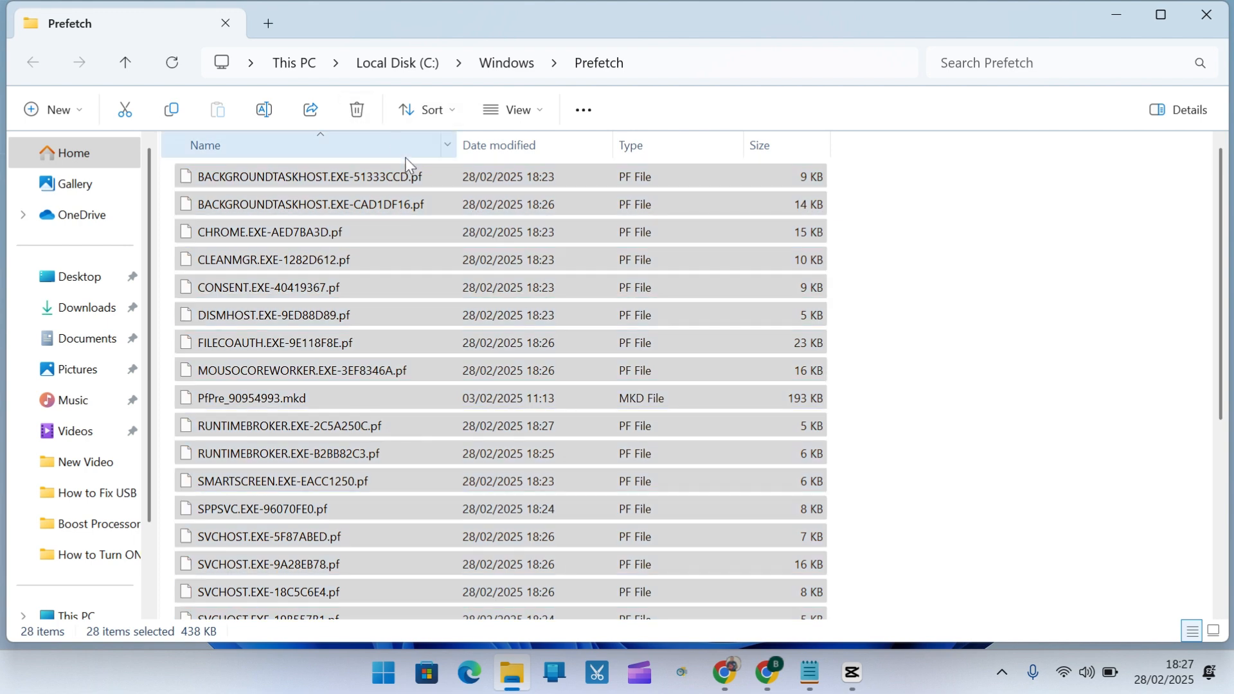
click(475, 342)
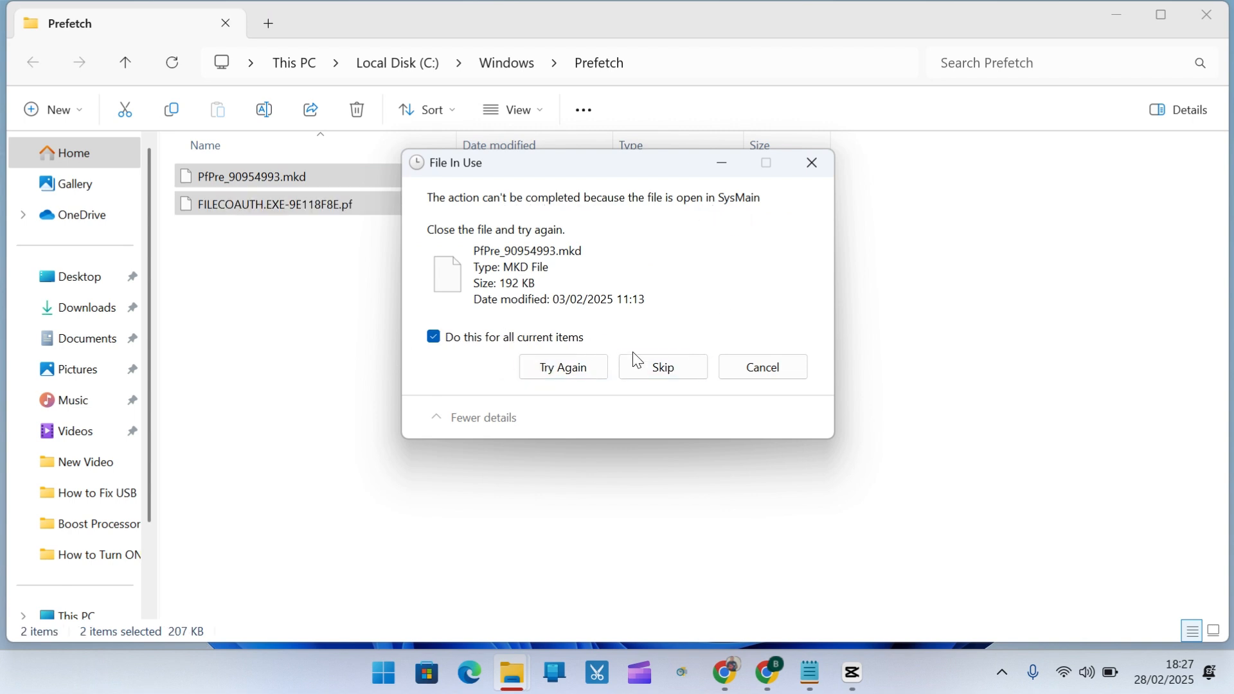
click(666, 381)
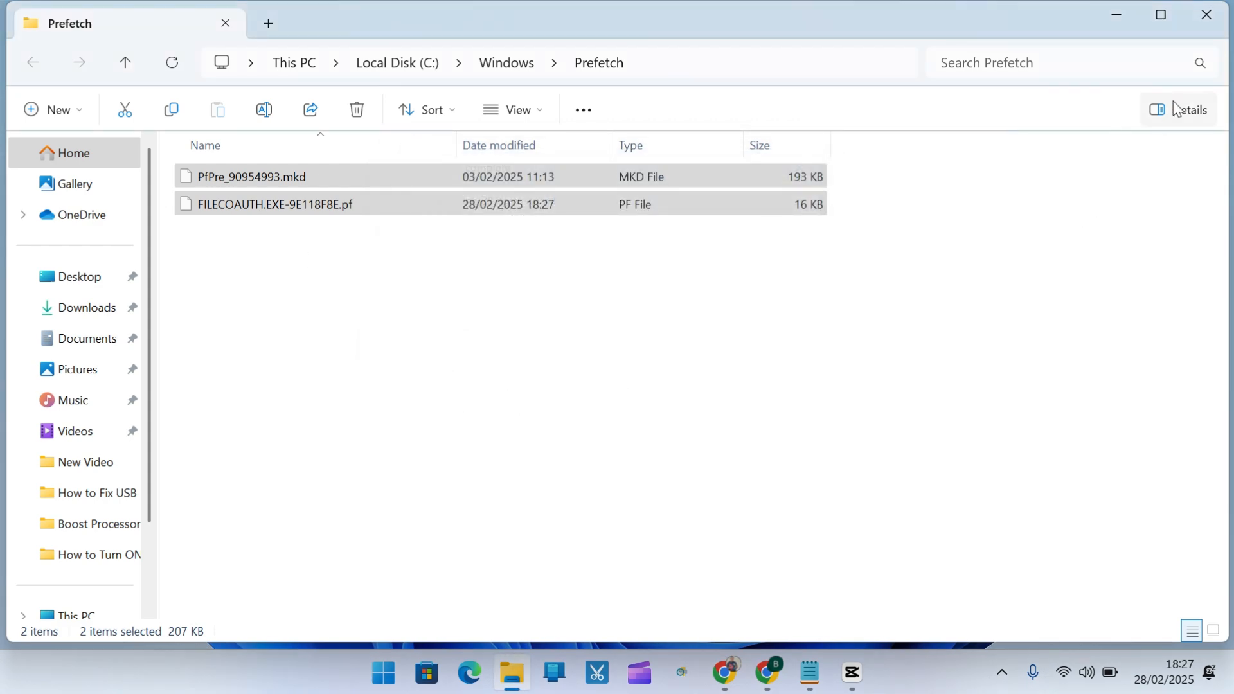
click(1202, 35)
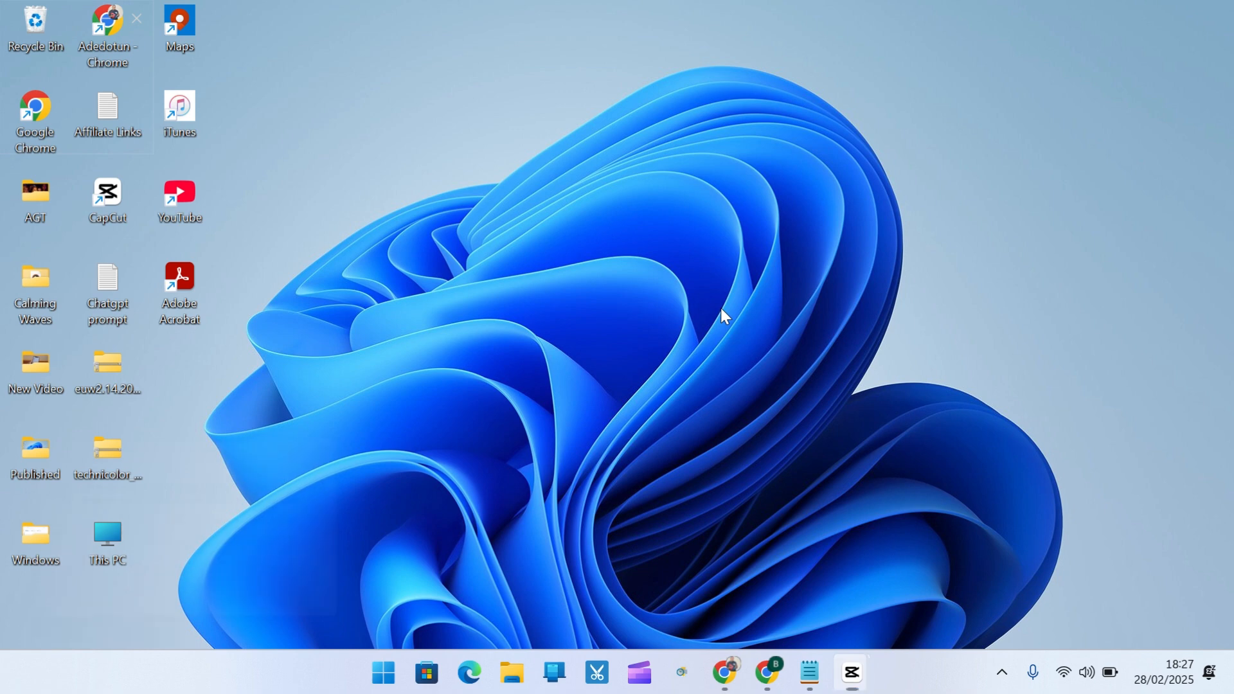
- Open the Windows Temp folder by running temp from the Run dialog, check its contents, and close it
key(super+r)
drag(261, 435, 694, 244)
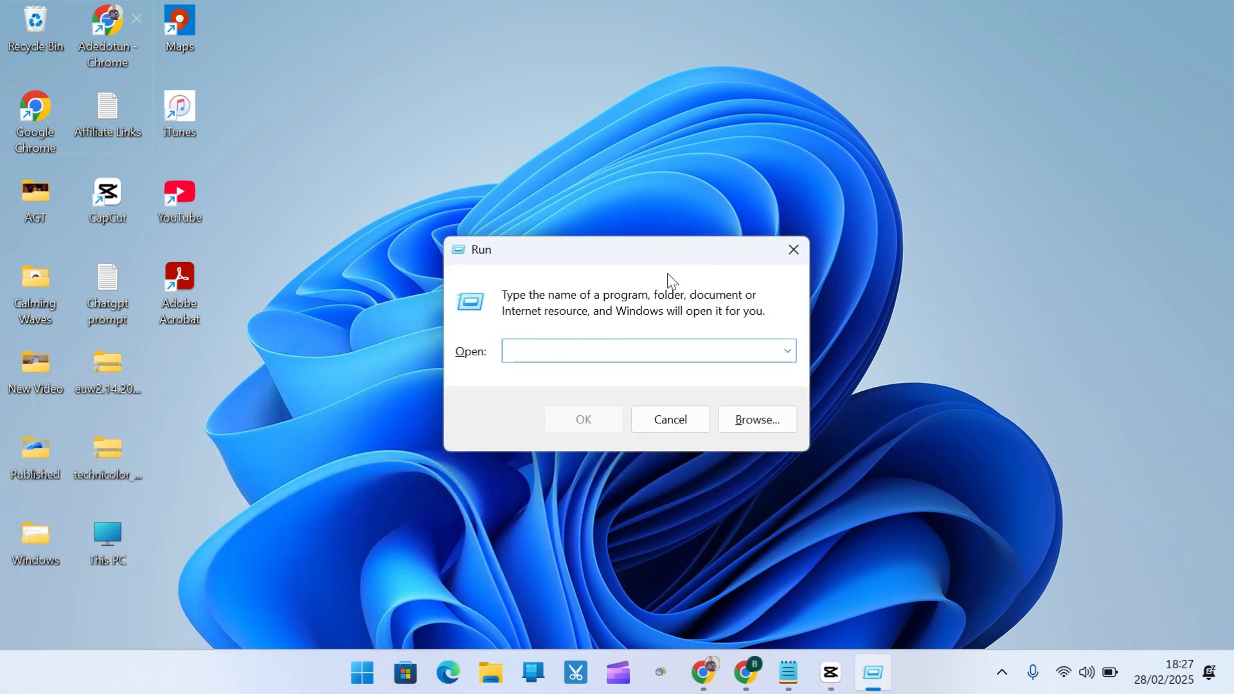
text(temp)
click(603, 423)
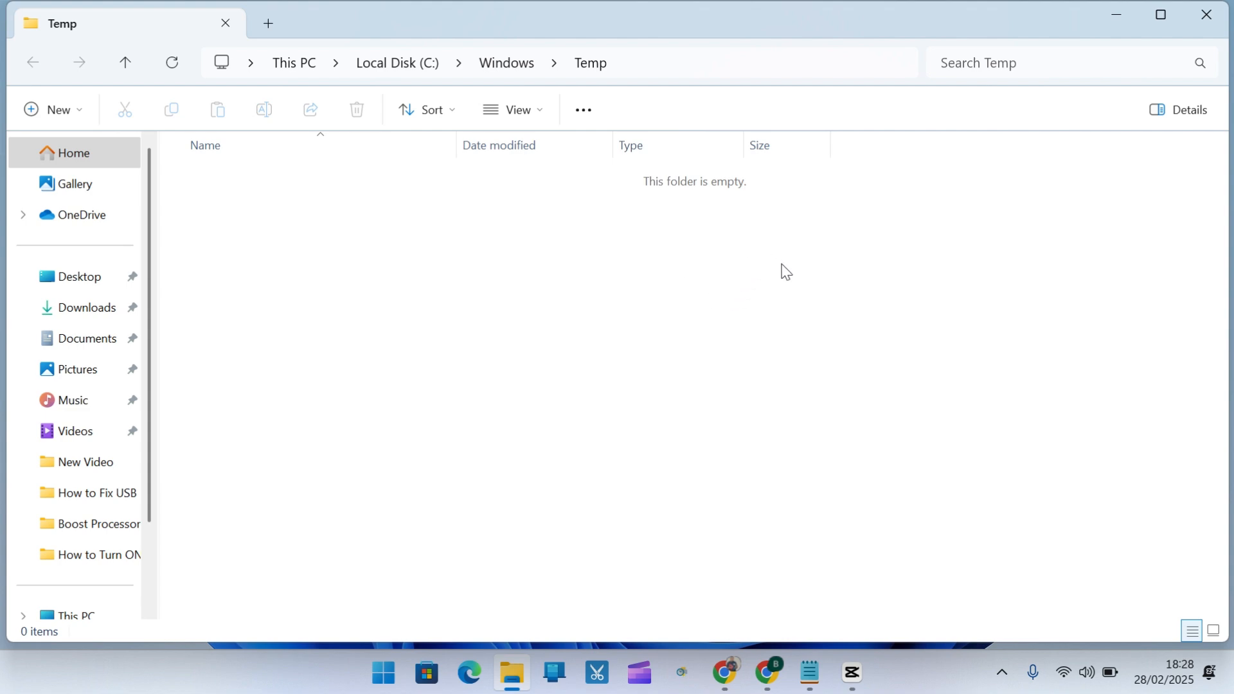
click(1206, 14)
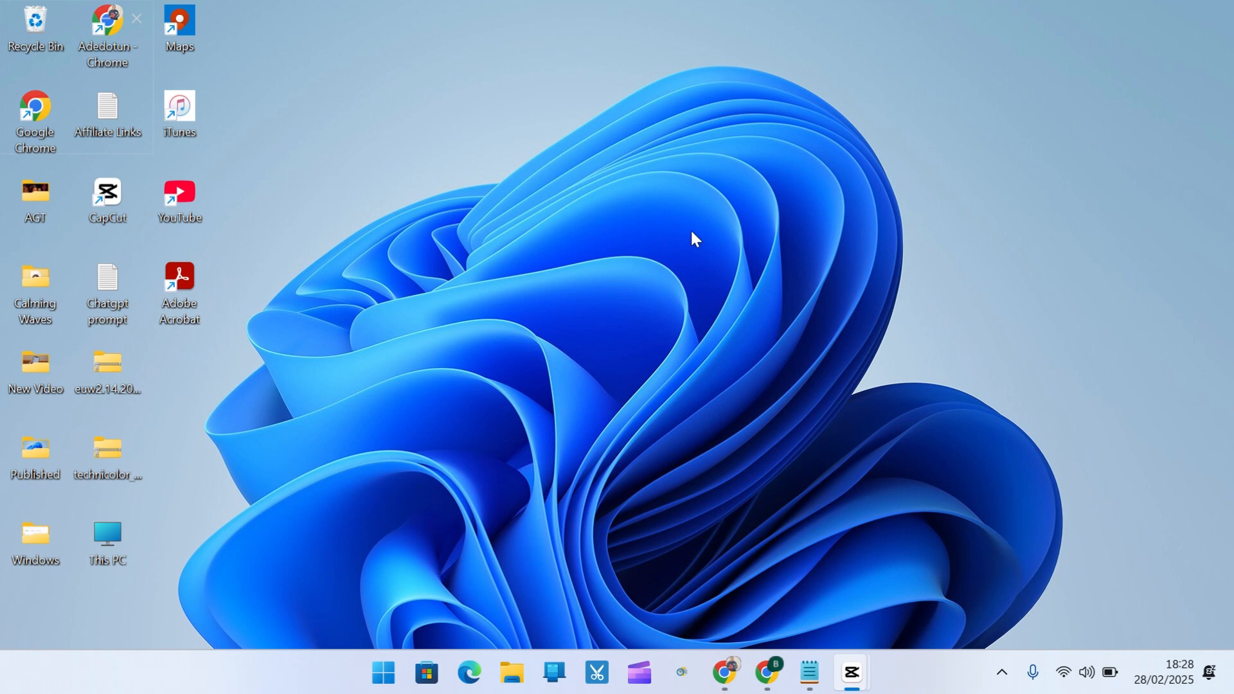
- Open the user's local Temp folder by running %temp% from the Run dialog, and look through its files
key(super+r)
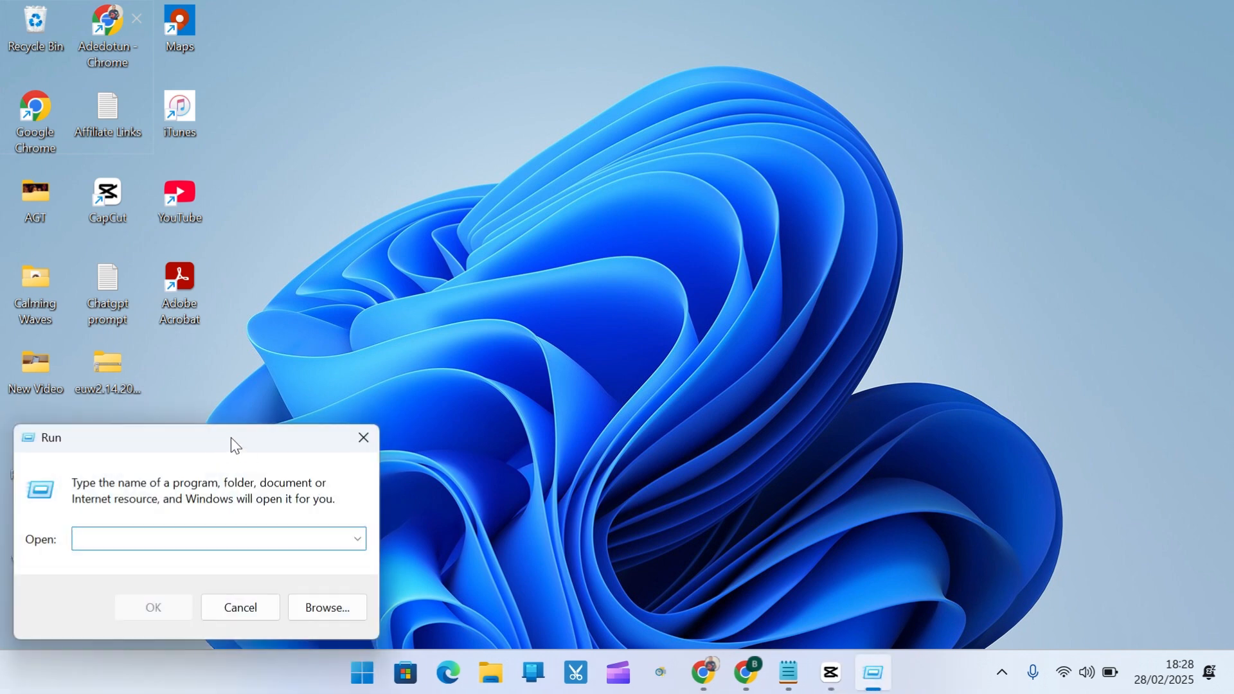
drag(233, 441, 704, 189)
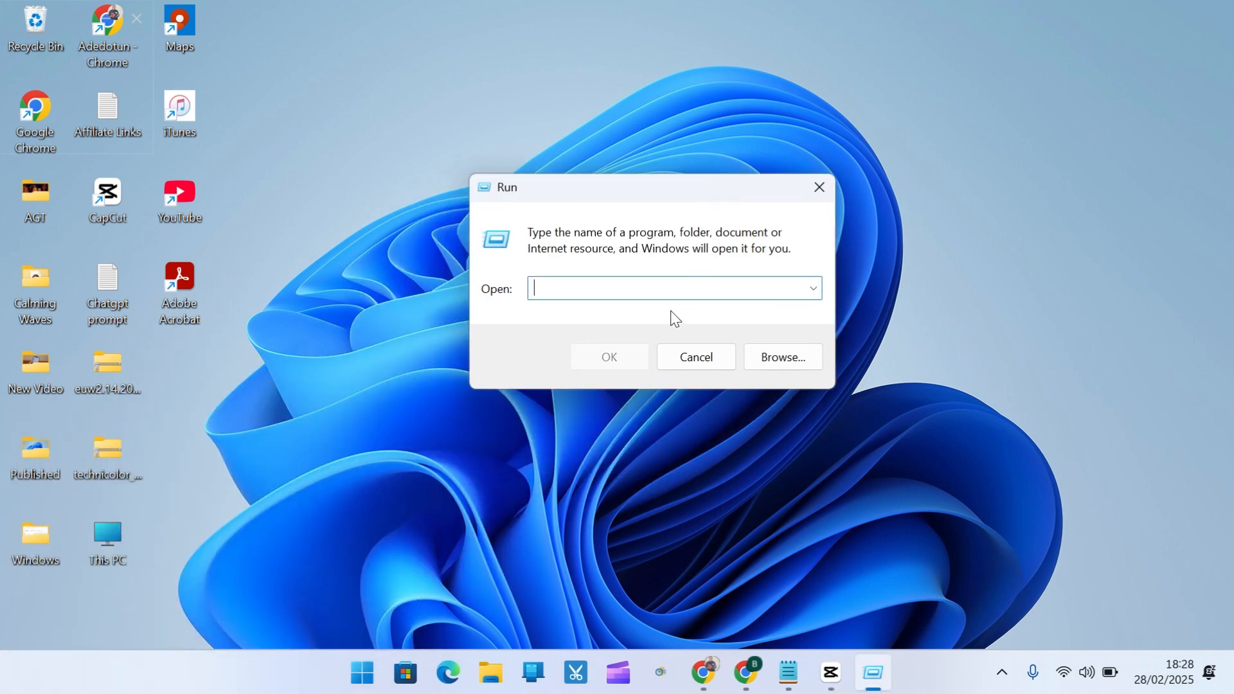
text(%temp%)
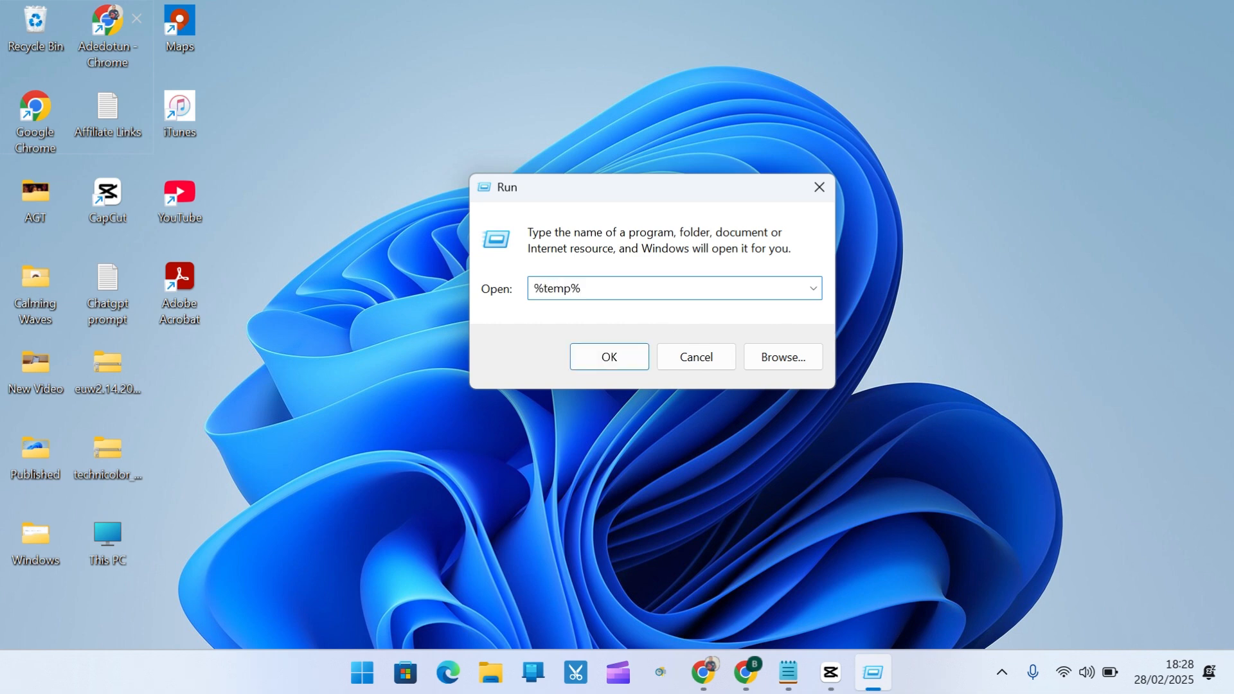
key(Return)
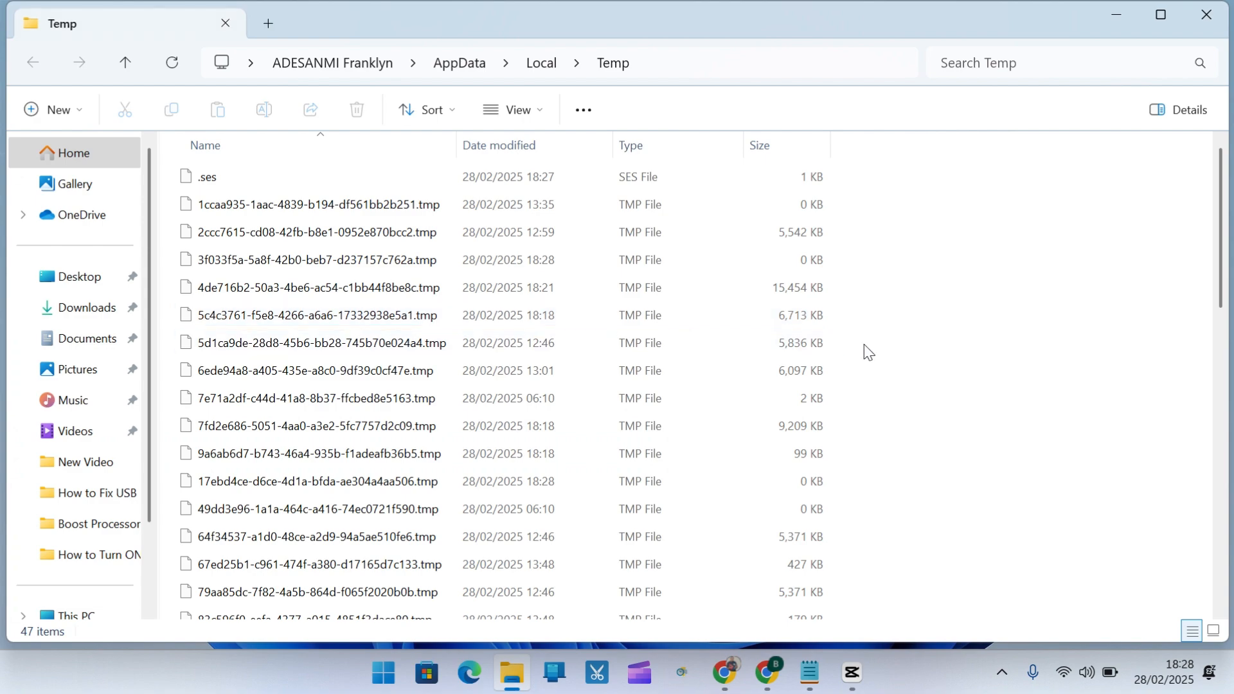
drag(1226, 222, 1200, 551)
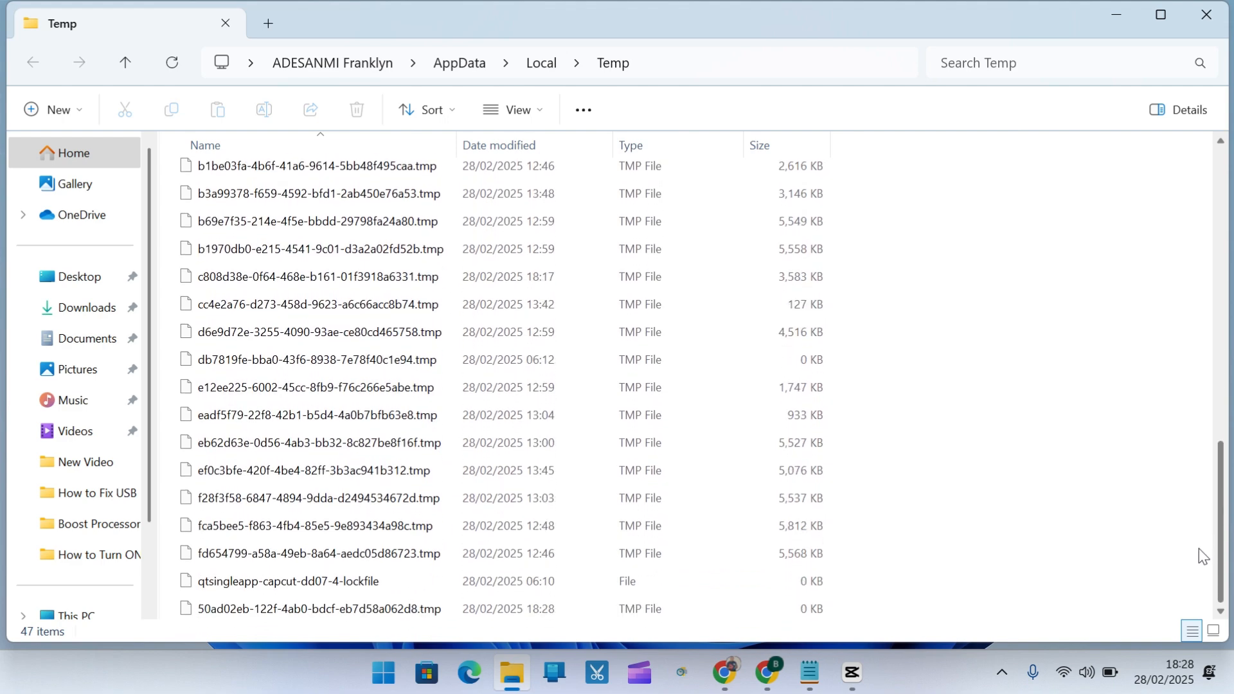
- Delete all files in the user's local Temp folder, skipping all files in use, and close the folder window
click(270, 306)
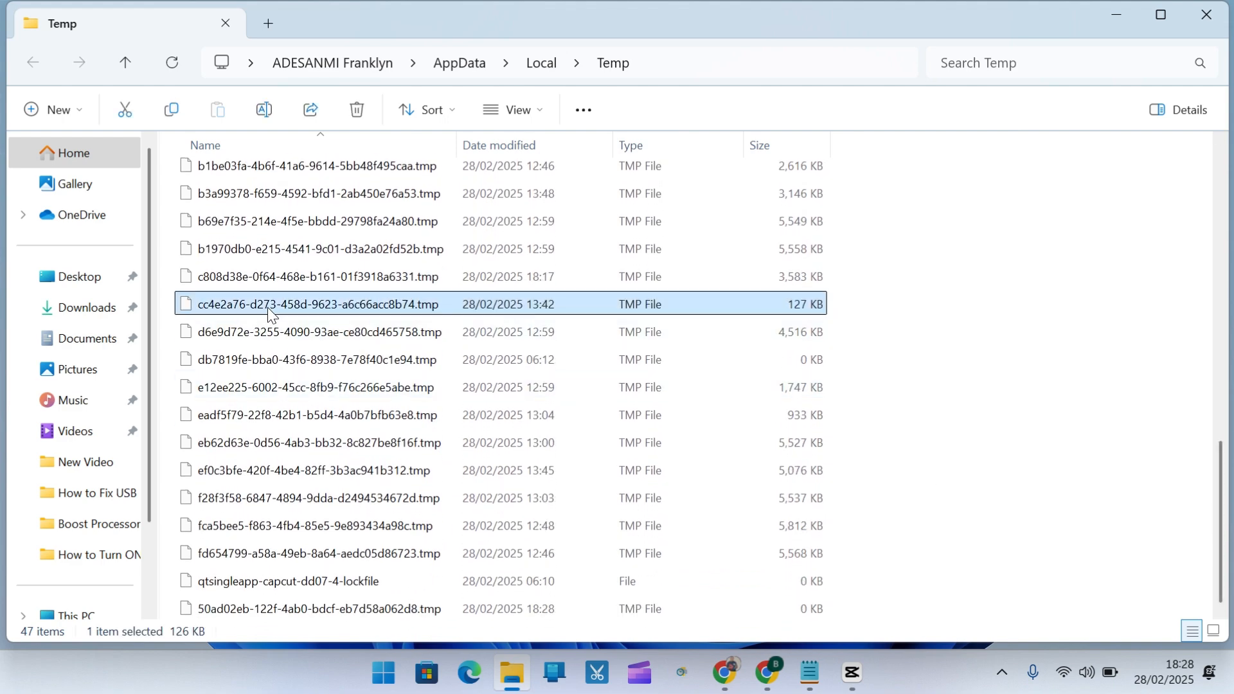
key(ctrl+a)
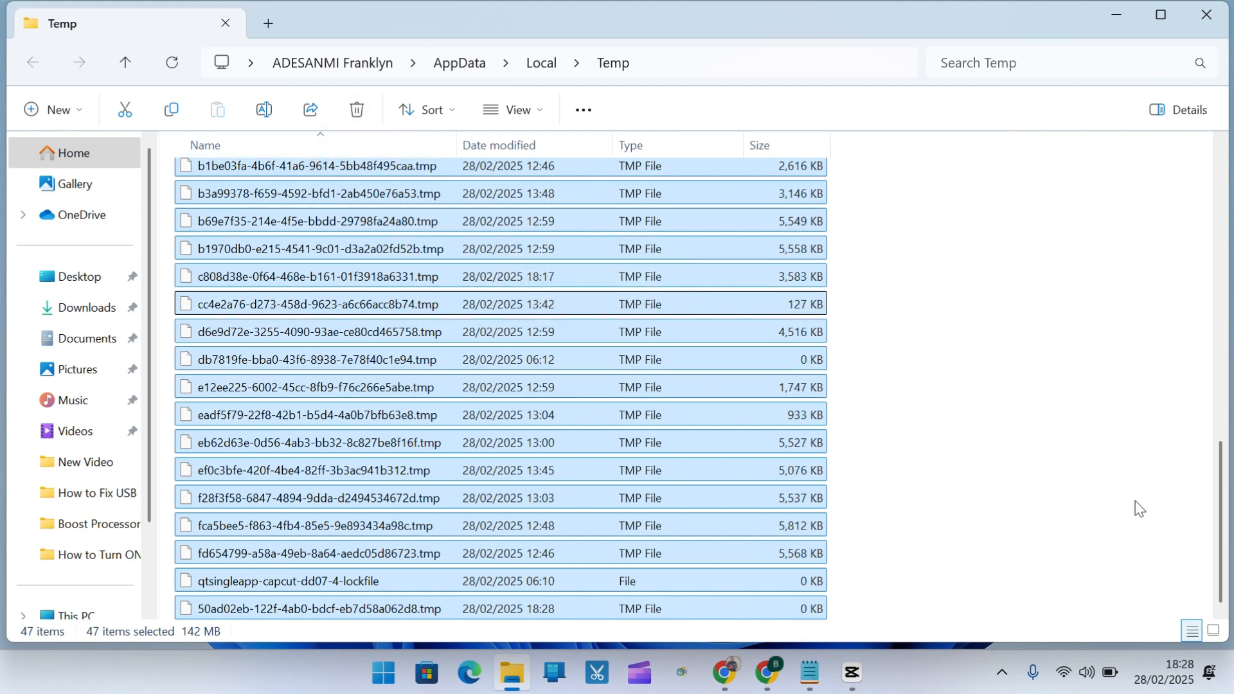
drag(1222, 559, 1208, 507)
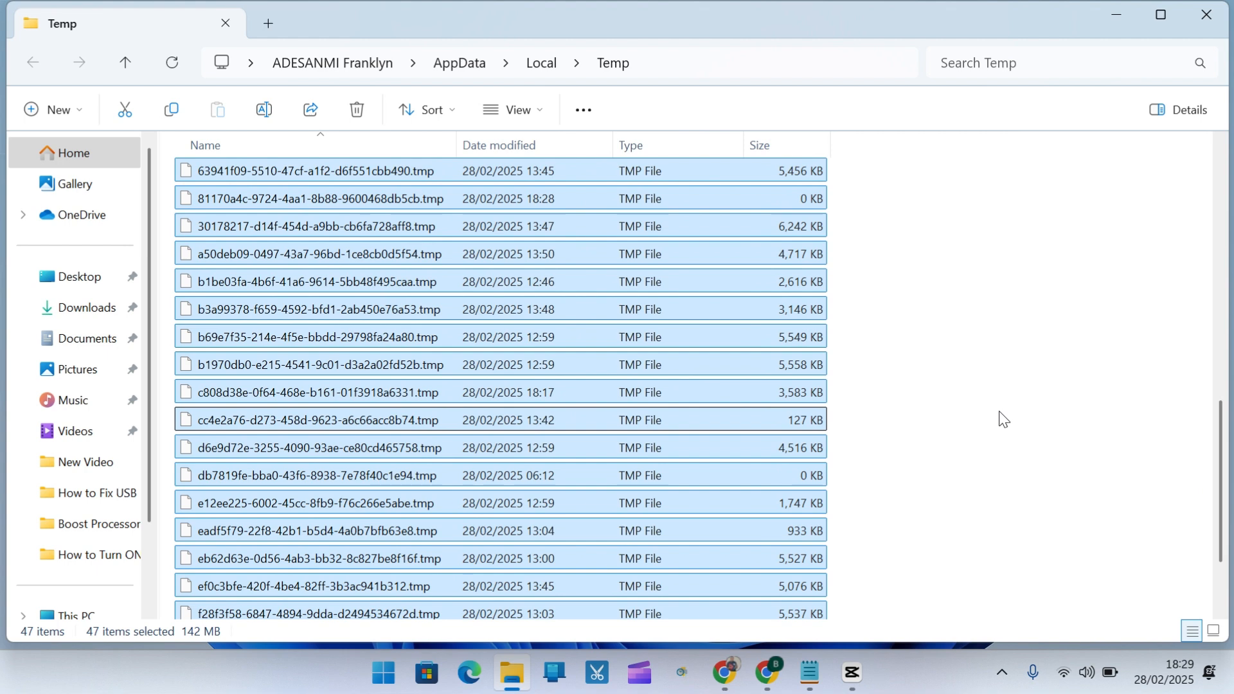
click(356, 111)
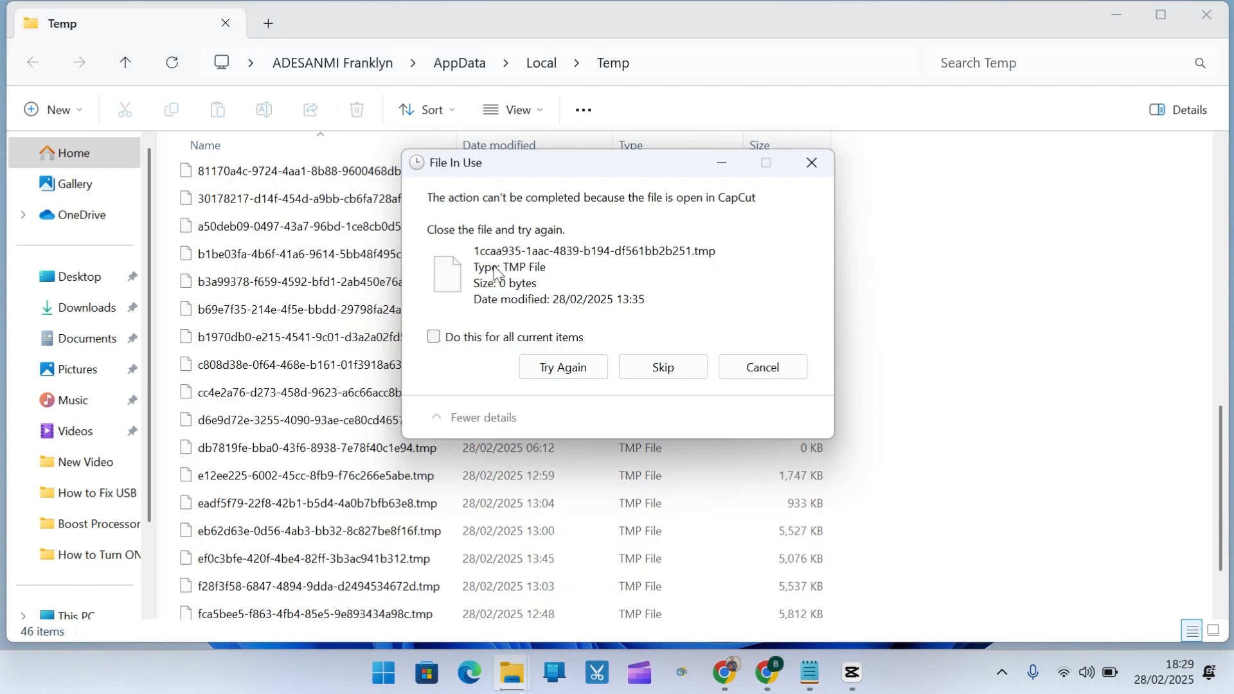
click(478, 337)
click(662, 367)
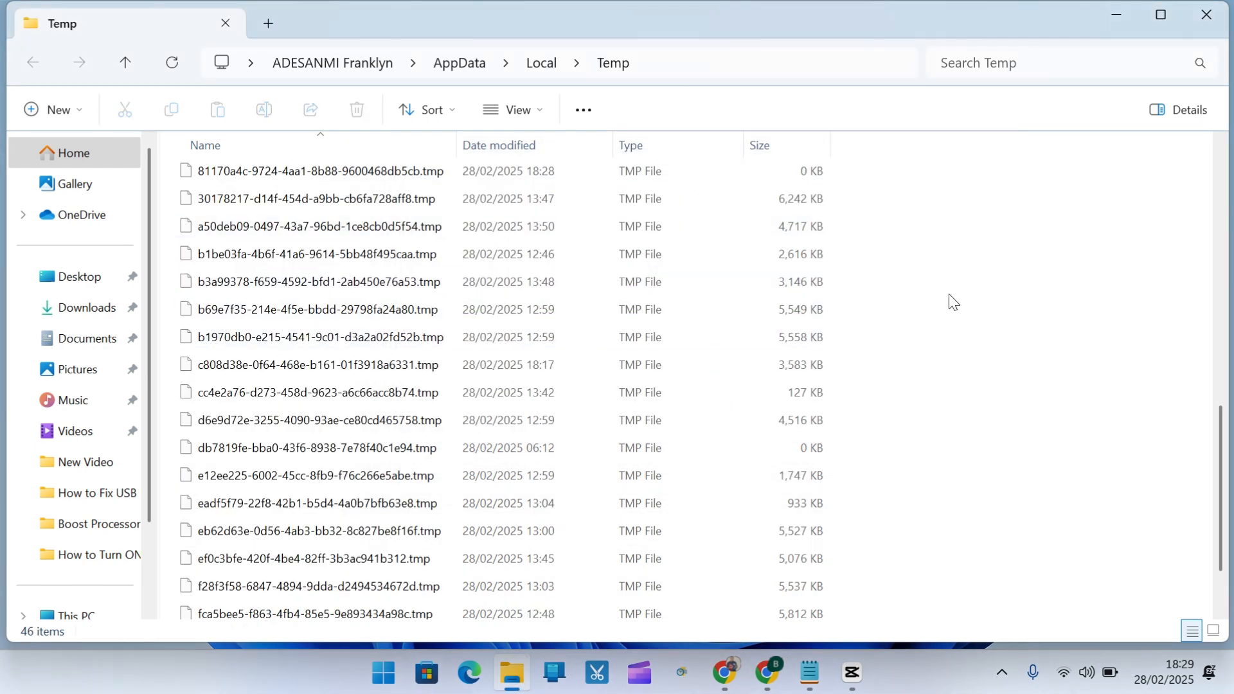
drag(1227, 491, 1220, 562)
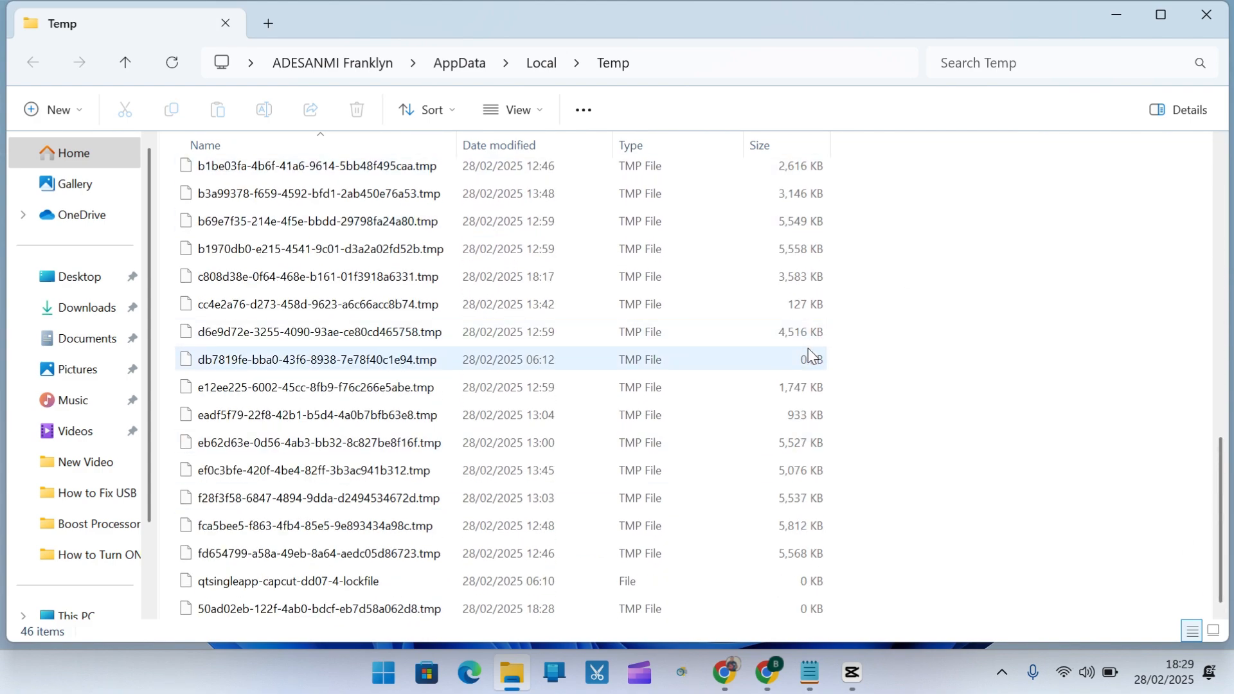
click(1215, 18)
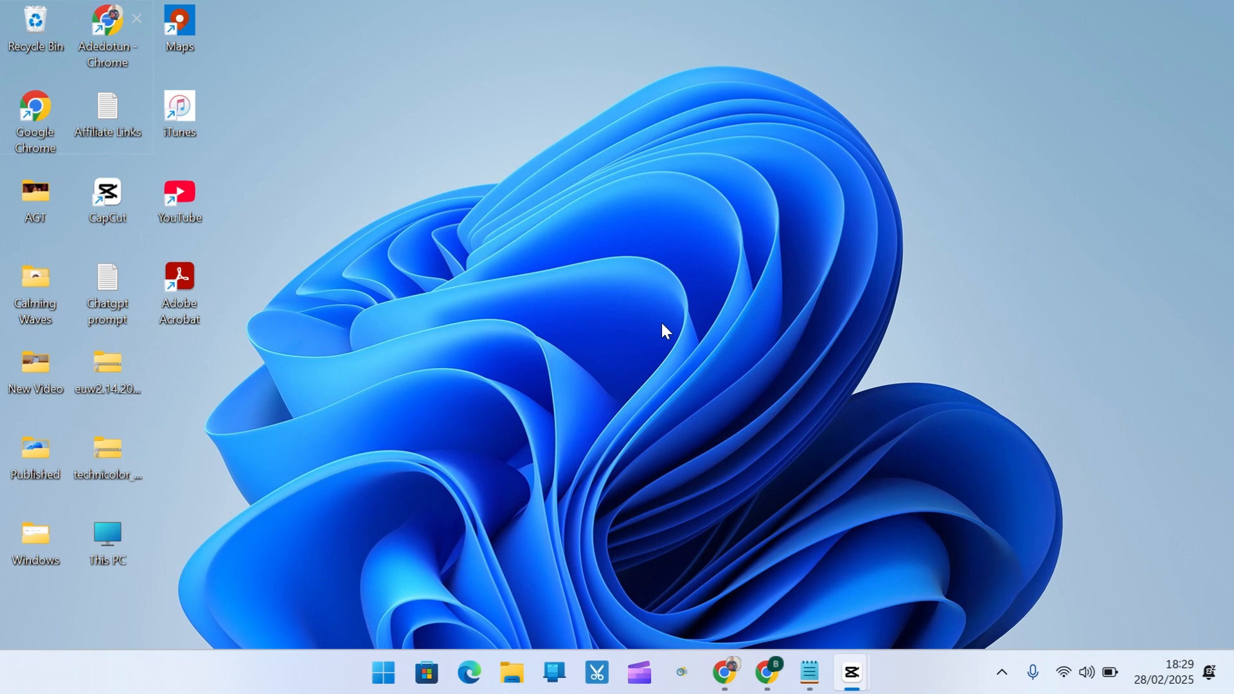
- Launch Disk Clean-up by running cleanmgr from the Run dialog
key(super+r)
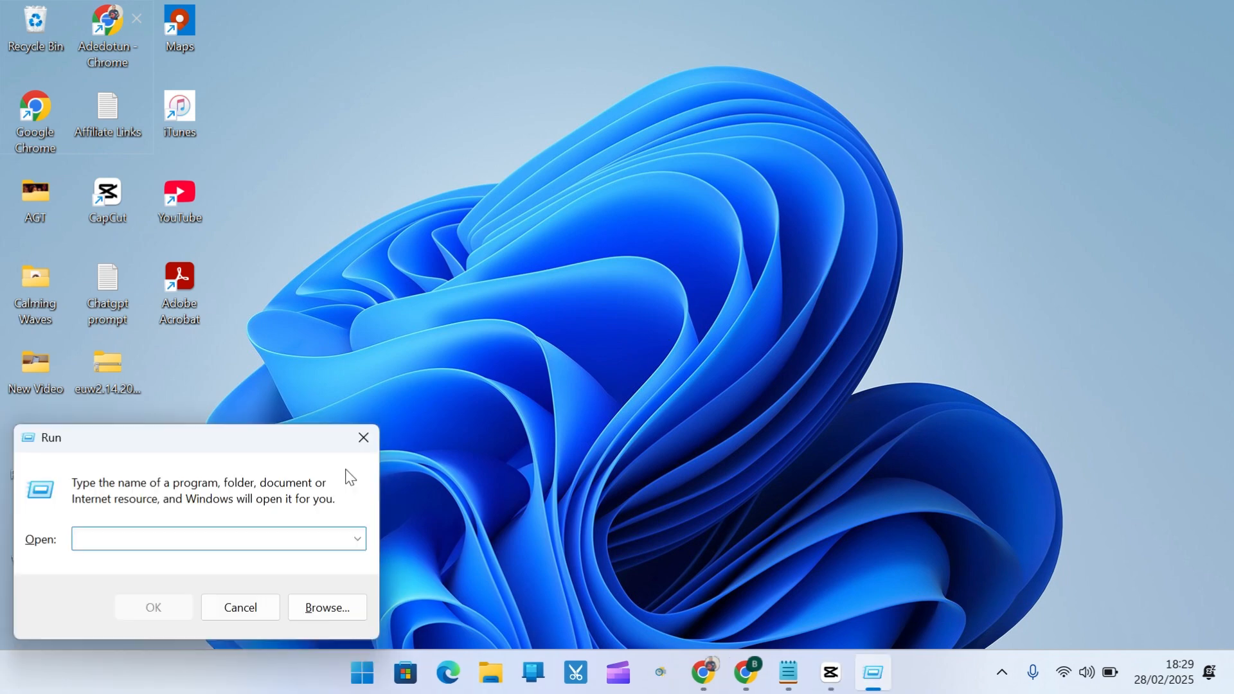
click(362, 441)
key(super+r)
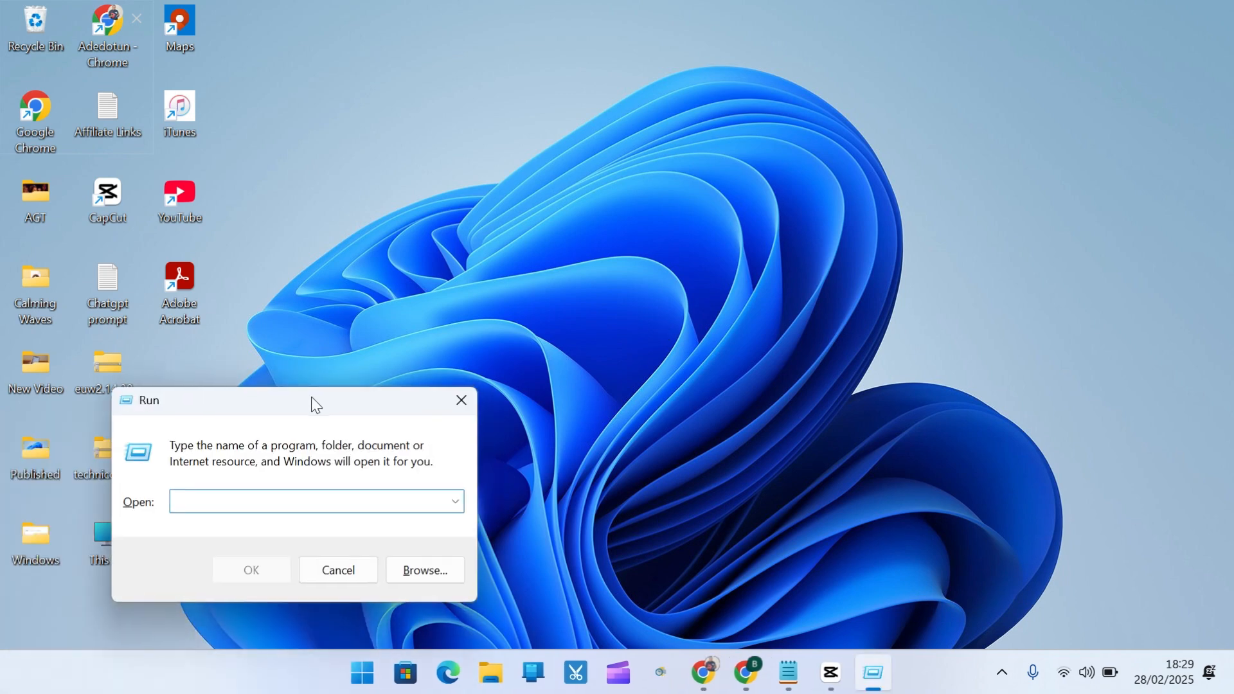
drag(275, 408, 666, 253)
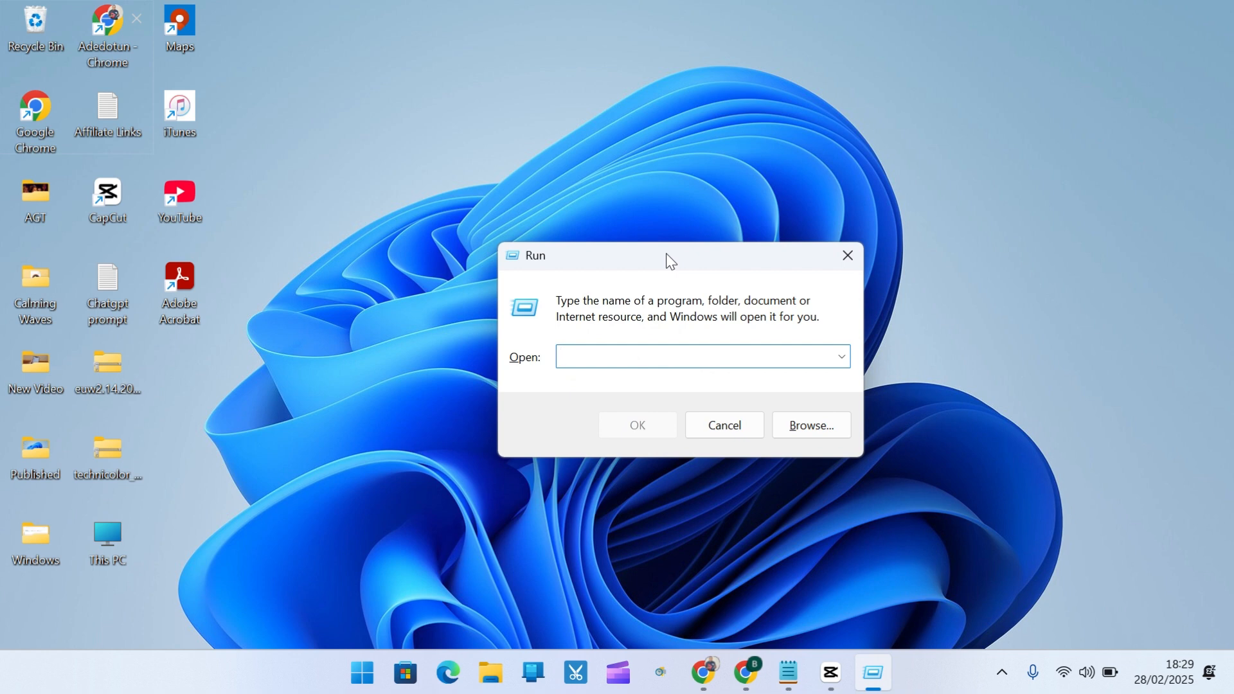
text(cleanmgr)
key(Return)
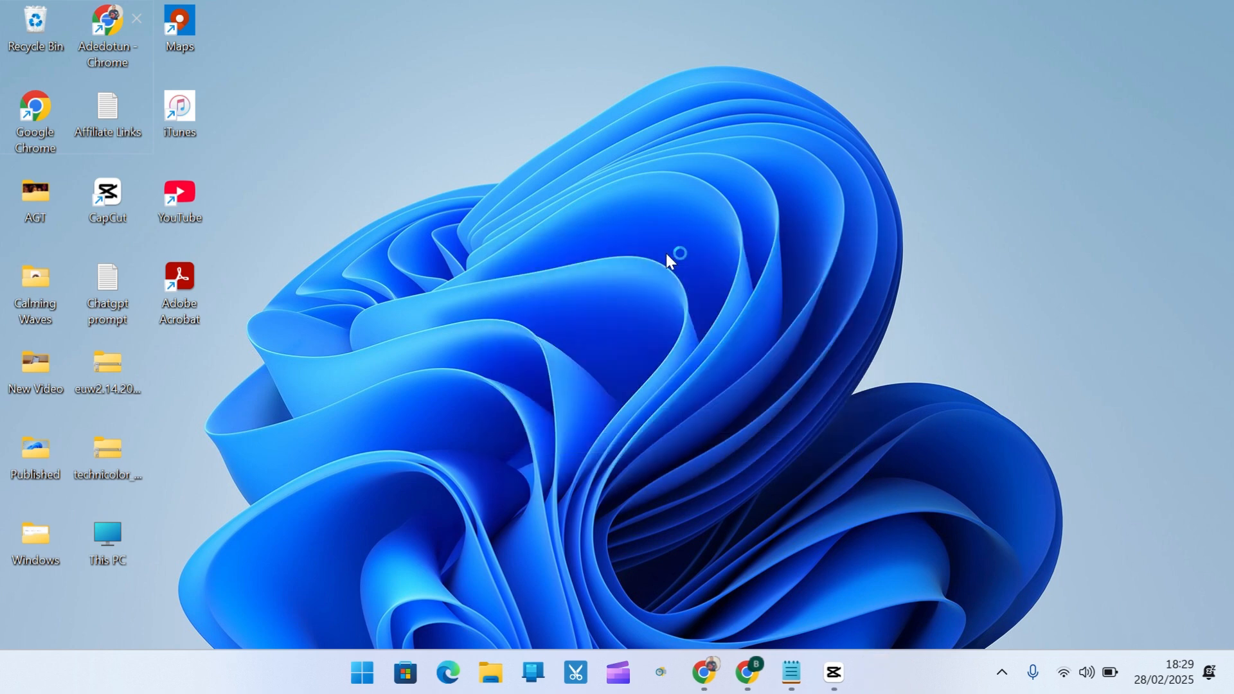
- Select drive (C:) as the drive to clean up and start the Disk Clean-up scan
click(588, 330)
click(568, 303)
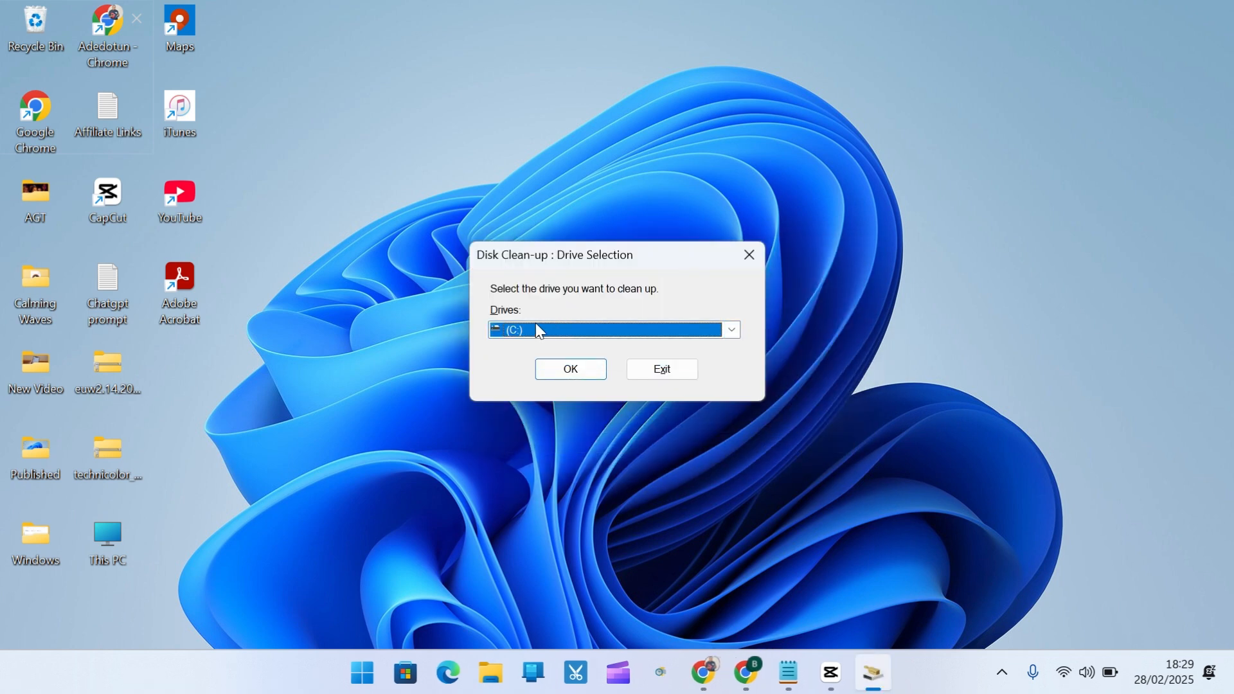
click(518, 331)
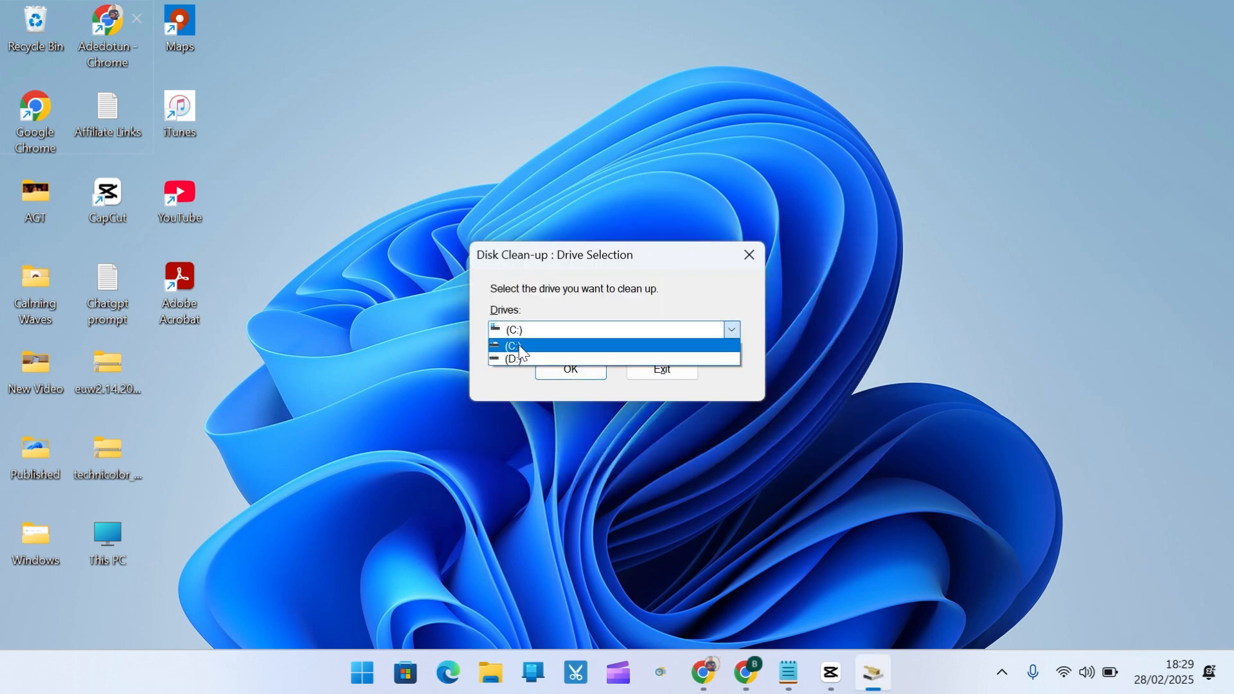
click(519, 349)
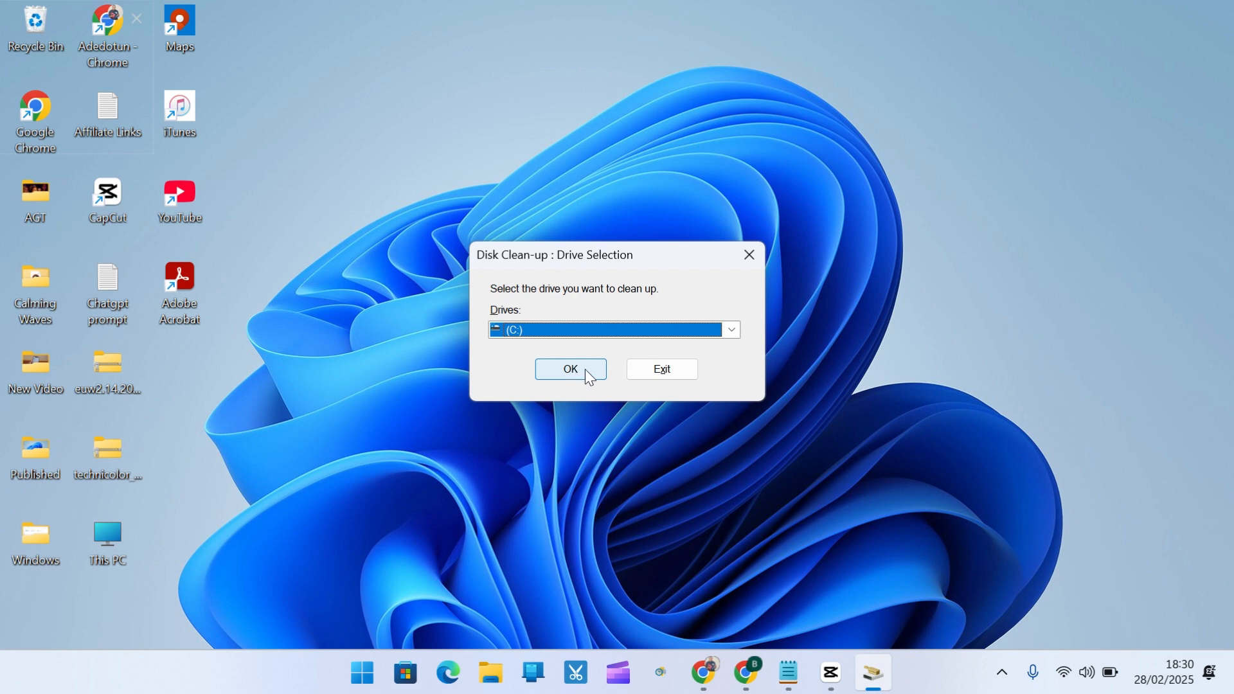
click(733, 331)
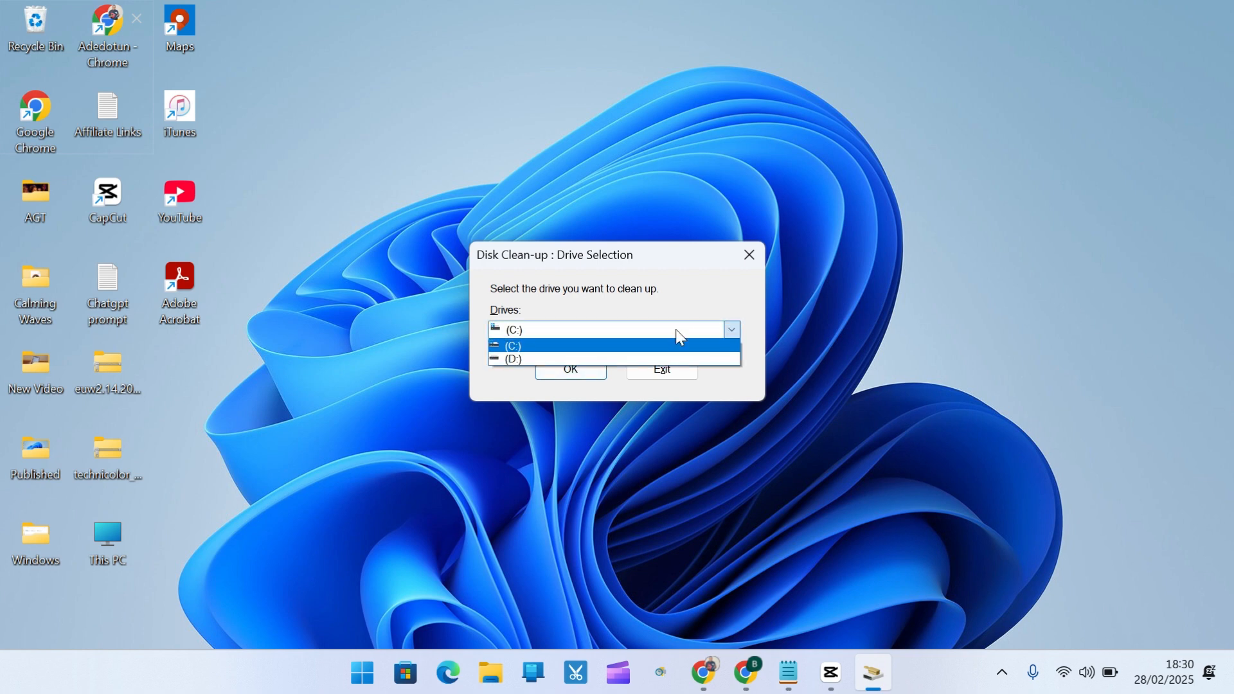
click(523, 364)
click(534, 332)
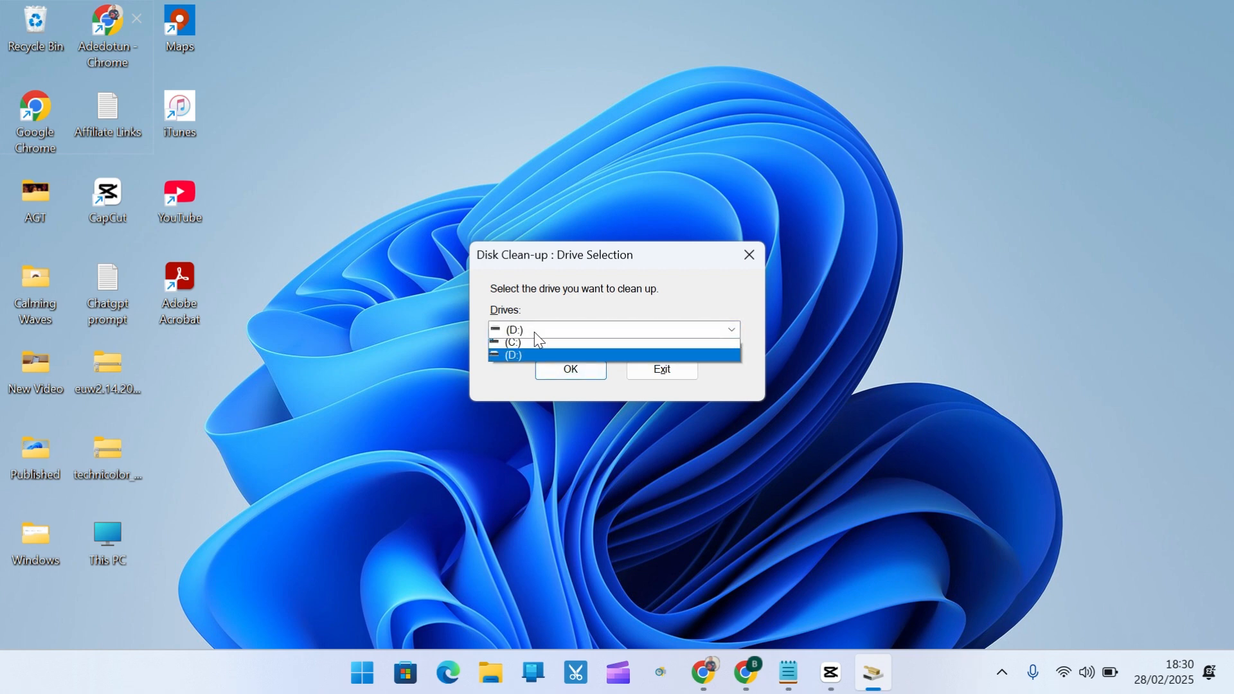
click(531, 334)
click(535, 333)
click(527, 347)
click(560, 368)
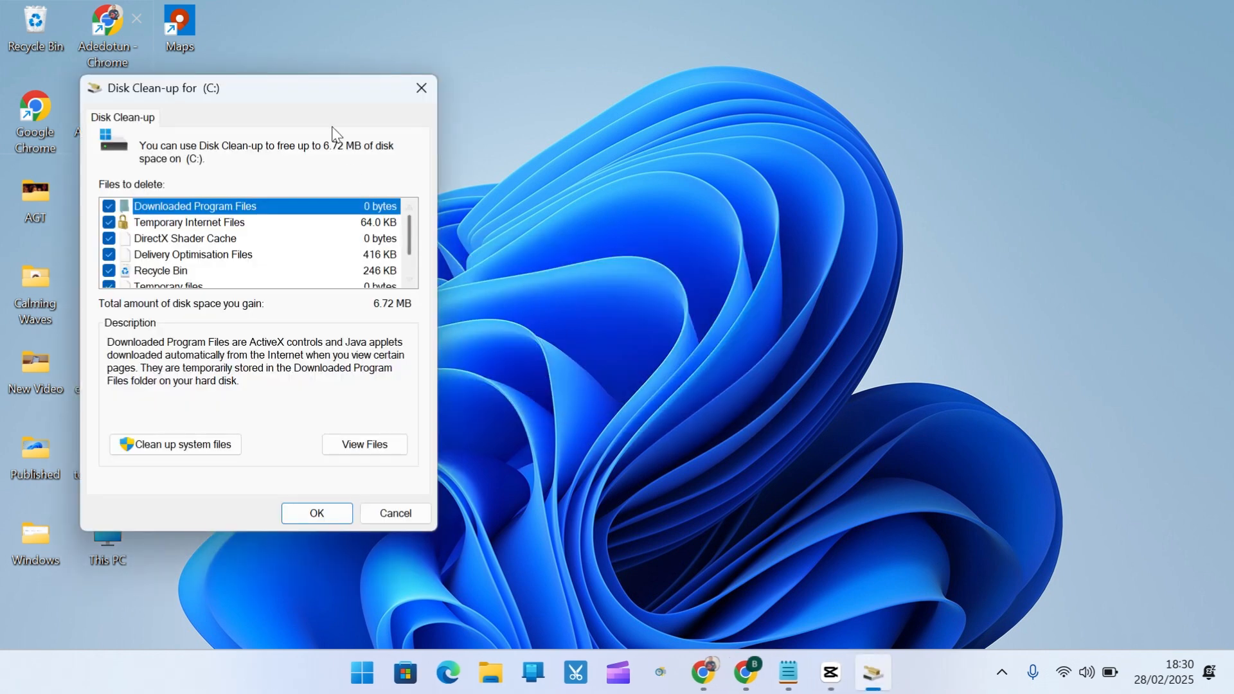
- Look through the files to delete on (C:), and rescan the same drive with system files included
drag(302, 99, 644, 96)
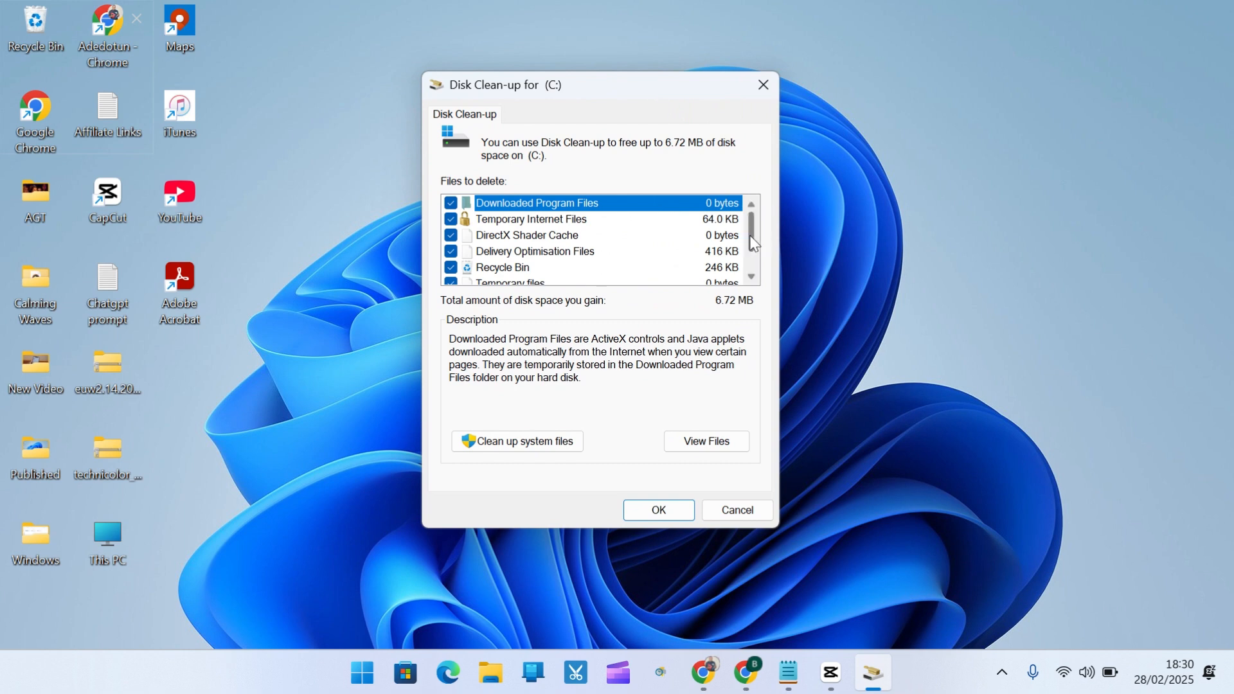
mouse_move(753, 243)
mouse_down()
mouse_move(753, 270)
mouse_move(756, 241)
mouse_up()
mouse_move(750, 234)
mouse_down()
mouse_move(752, 262)
mouse_move(757, 218)
mouse_move(753, 252)
mouse_up()
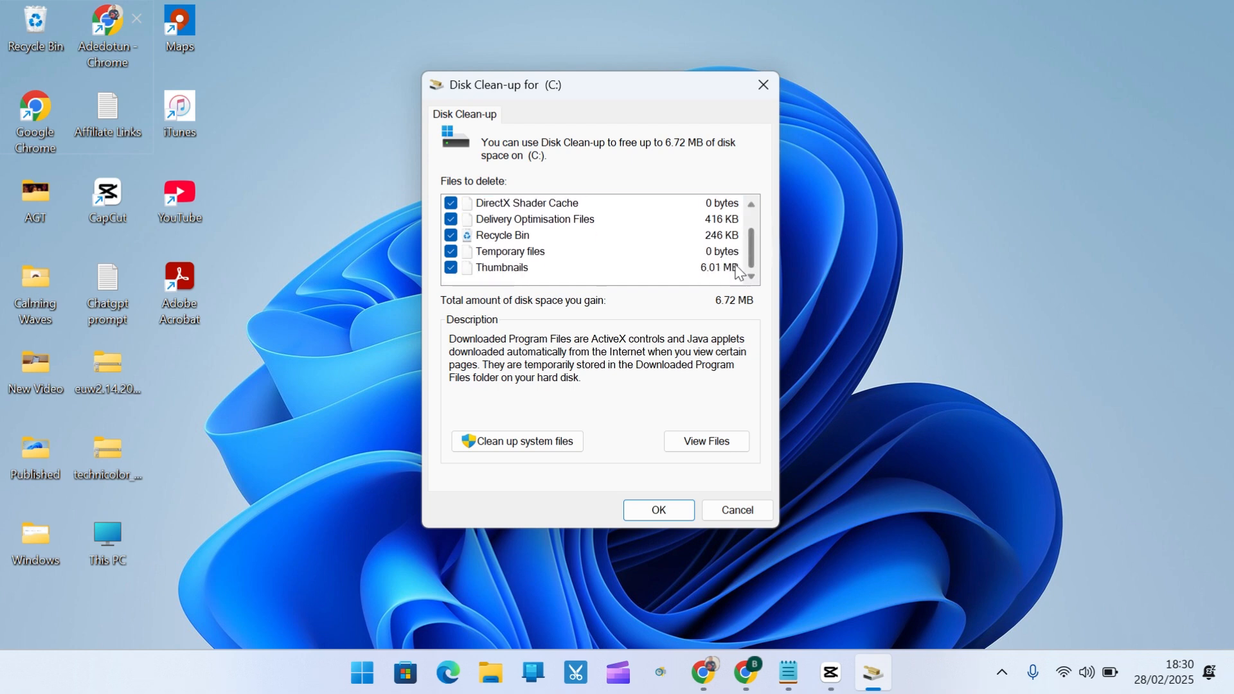
click(518, 444)
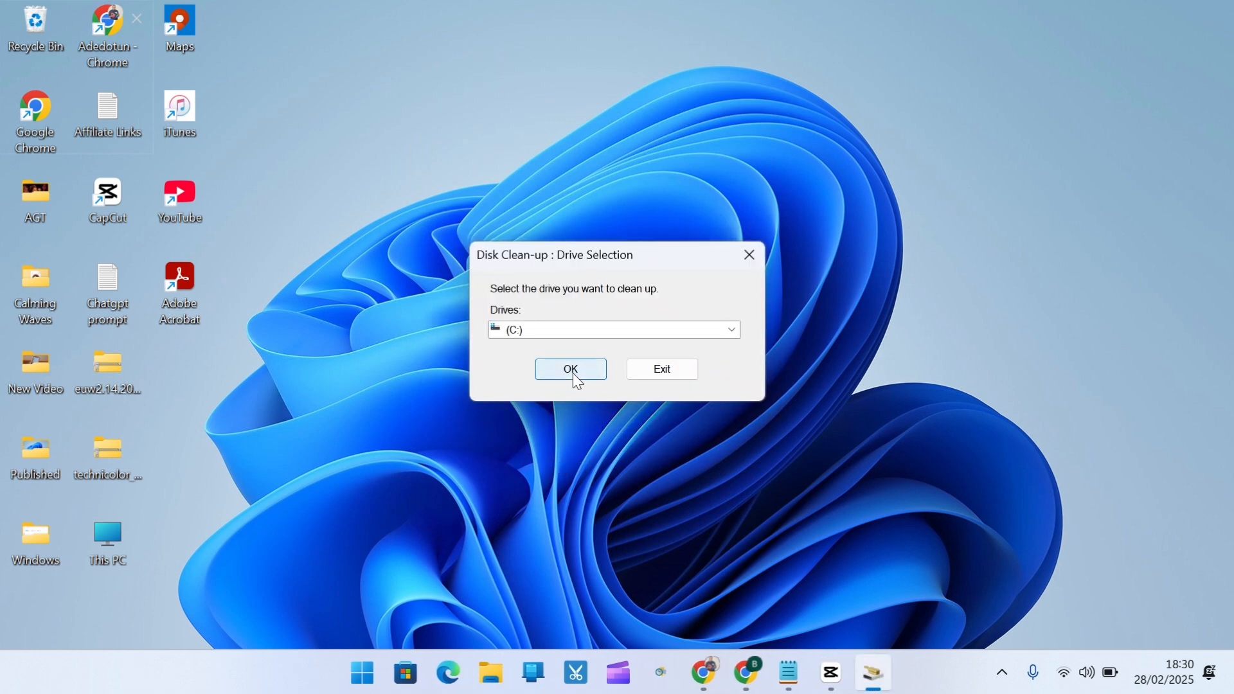
click(574, 378)
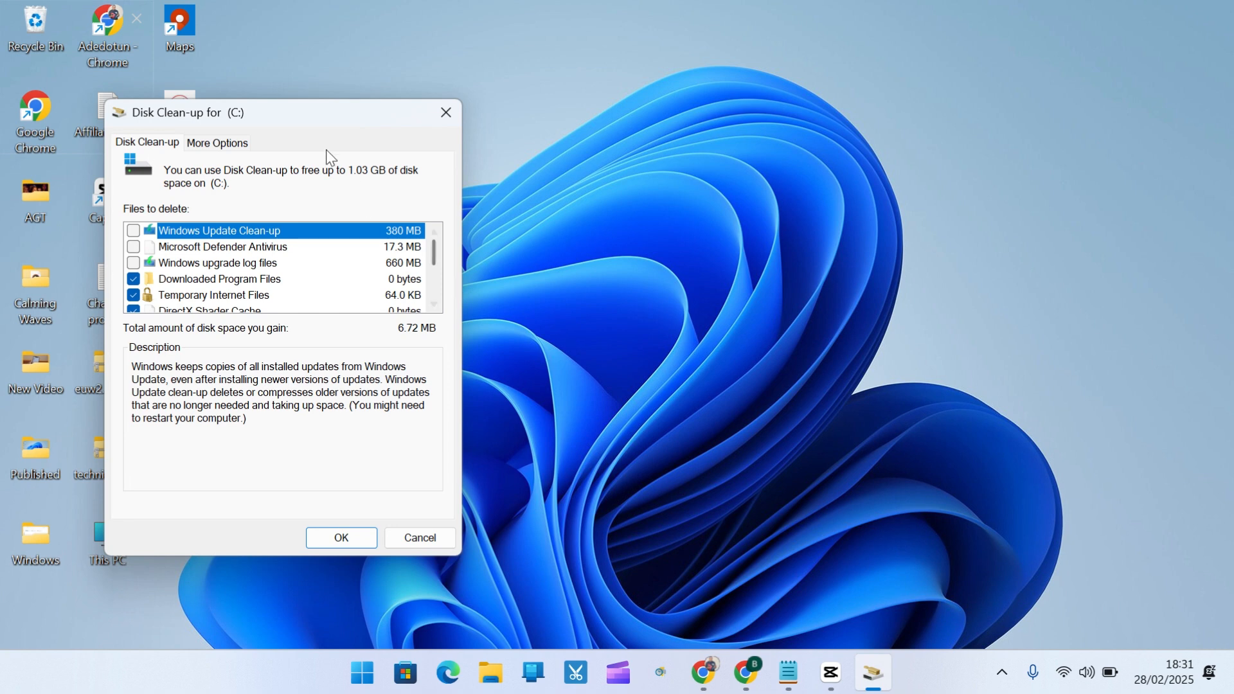
- Review the expanded list of files to delete on (C:), and permanently delete the preselected categories
drag(306, 119, 564, 106)
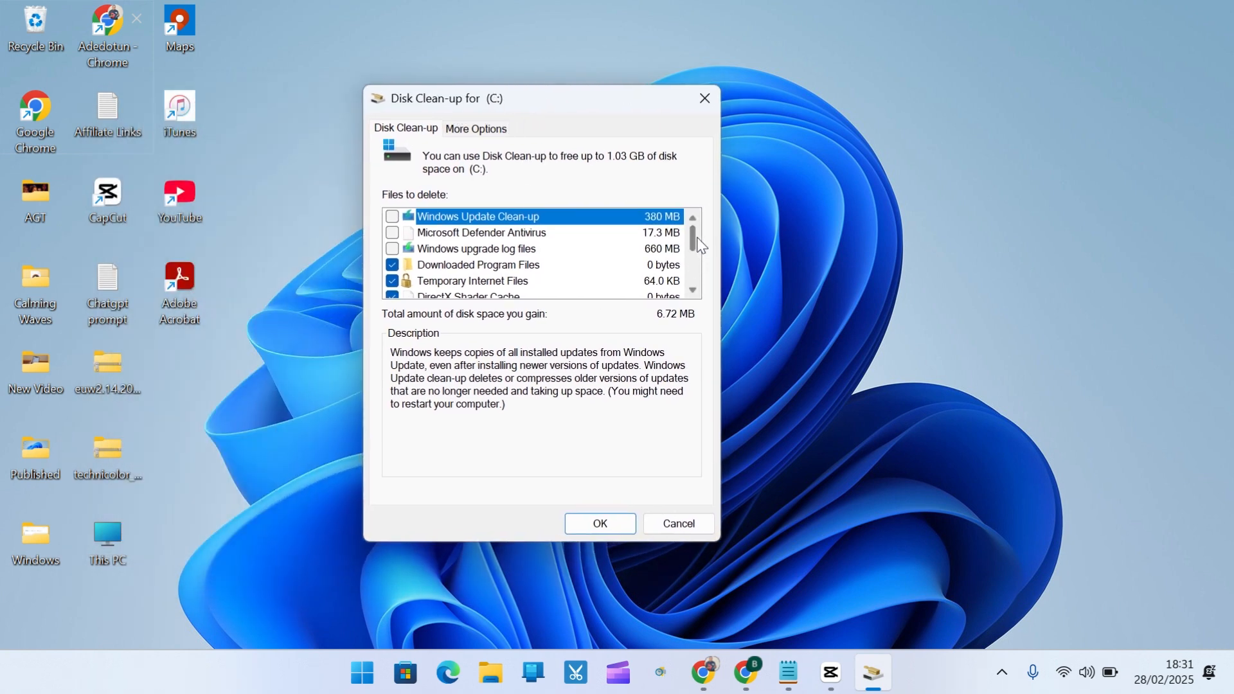
scroll(694, 242, down, 2)
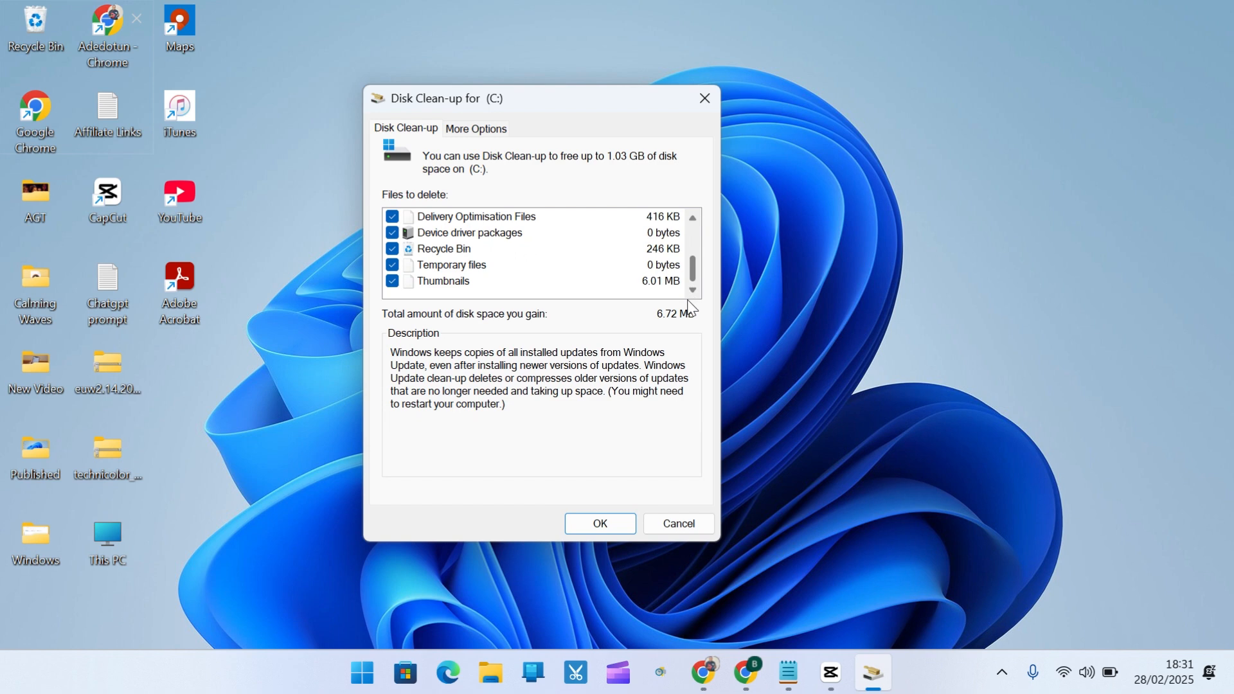
click(615, 522)
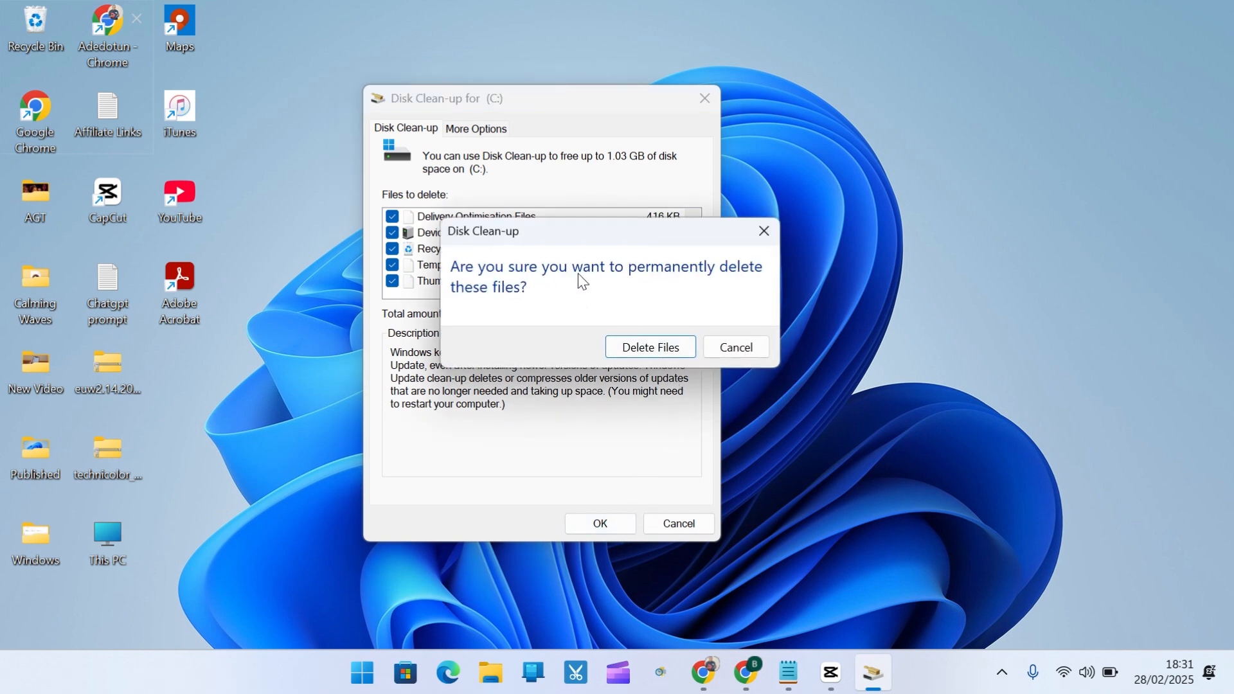
click(653, 344)
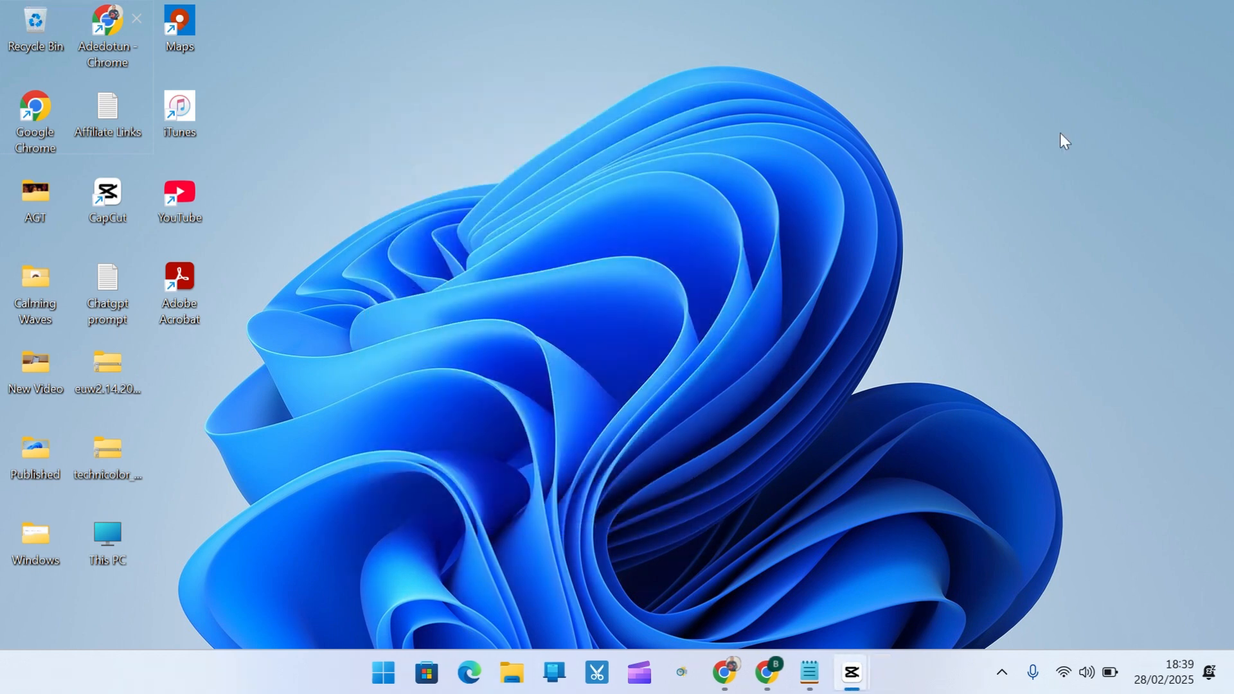